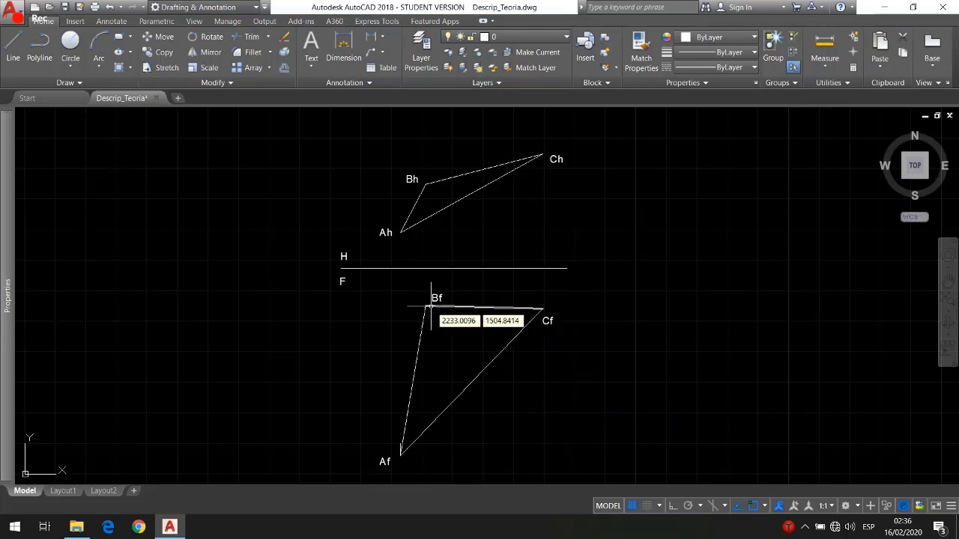
Turn on the altura1, altura2 and LRefe layers to show the triangle's height and projection lines in both views
{"action": "left_click", "coordinate": [503, 36]}
{"action": "left_click", "coordinate": [449, 81]}
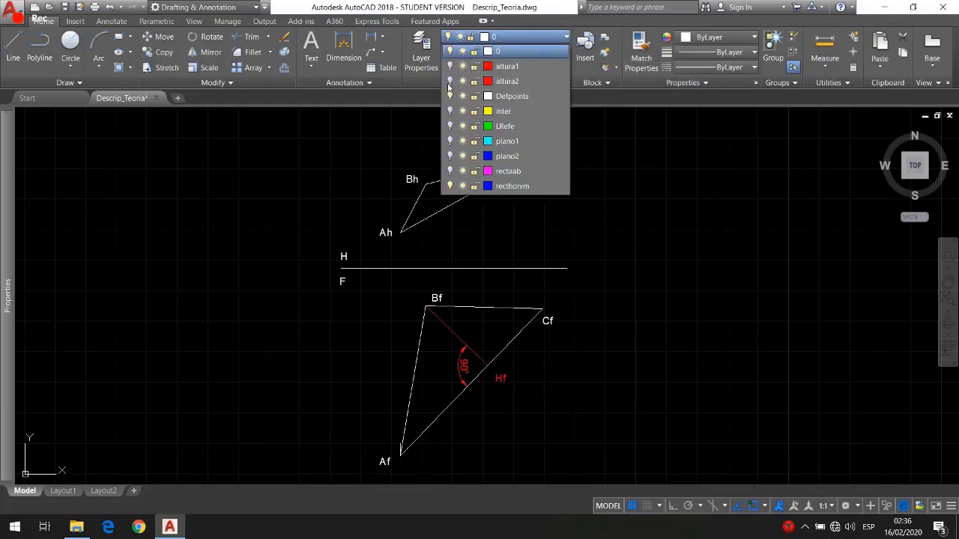
{"action": "left_click", "coordinate": [523, 37]}
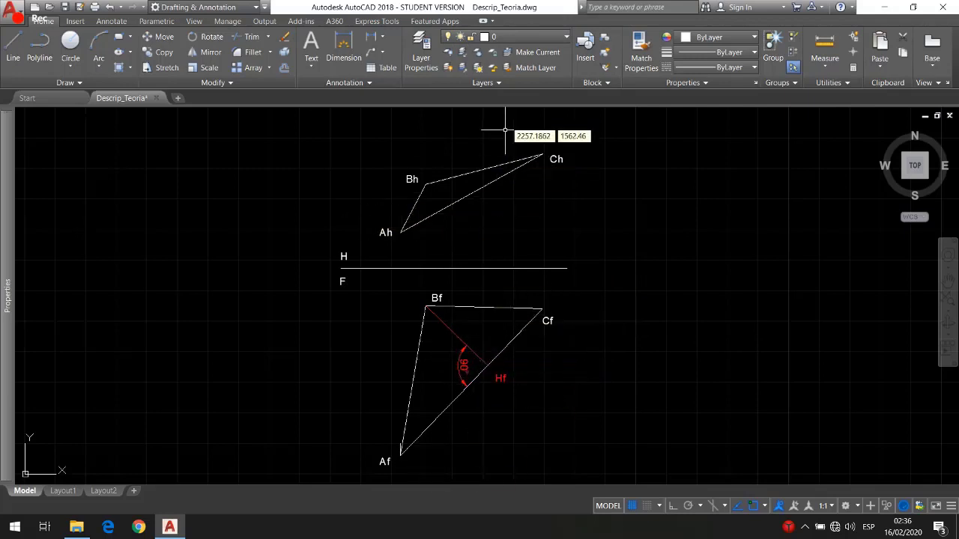
{"action": "left_click", "coordinate": [524, 37]}
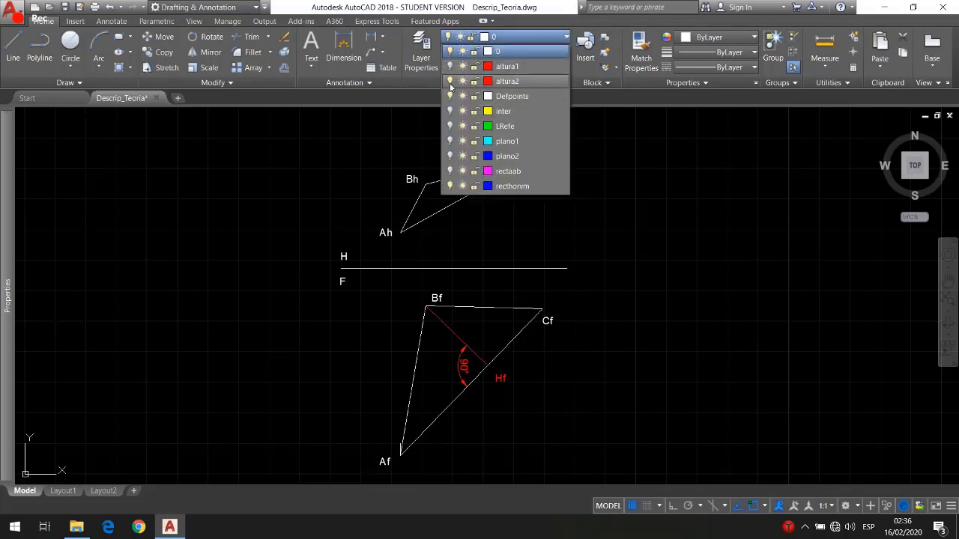
{"action": "left_click", "coordinate": [449, 126]}
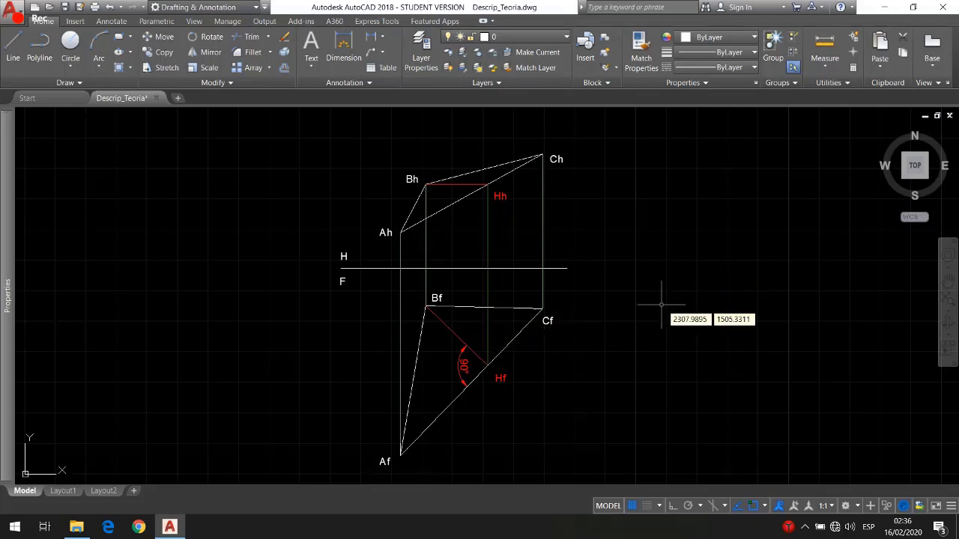
Go to triangle PQR and turn on the plano1 layer to show plane ABC crossing it
{"action": "mouse_move", "coordinate": [737, 317]}
{"action": "middle_mouse_down"}
{"action": "mouse_move", "coordinate": [689, 295]}
{"action": "mouse_move", "coordinate": [630, 313]}
{"action": "mouse_move", "coordinate": [486, 291]}
{"action": "middle_mouse_up"}
{"action": "middle_click_drag", "start_coordinate": [632, 280], "coordinate": [360, 247]}
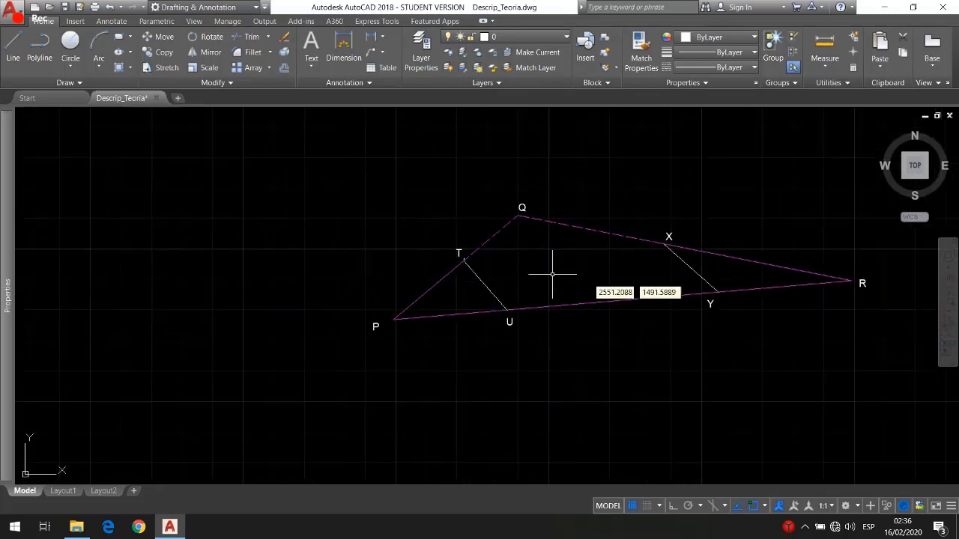
{"action": "mouse_move", "coordinate": [805, 327]}
{"action": "middle_mouse_down"}
{"action": "mouse_move", "coordinate": [649, 315]}
{"action": "mouse_move", "coordinate": [652, 342]}
{"action": "middle_mouse_up"}
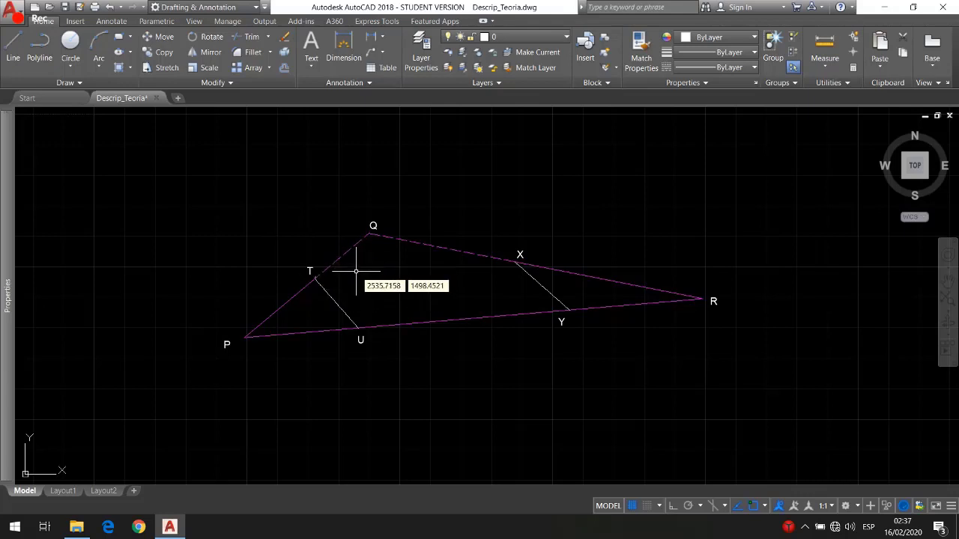
{"action": "left_click", "coordinate": [529, 36]}
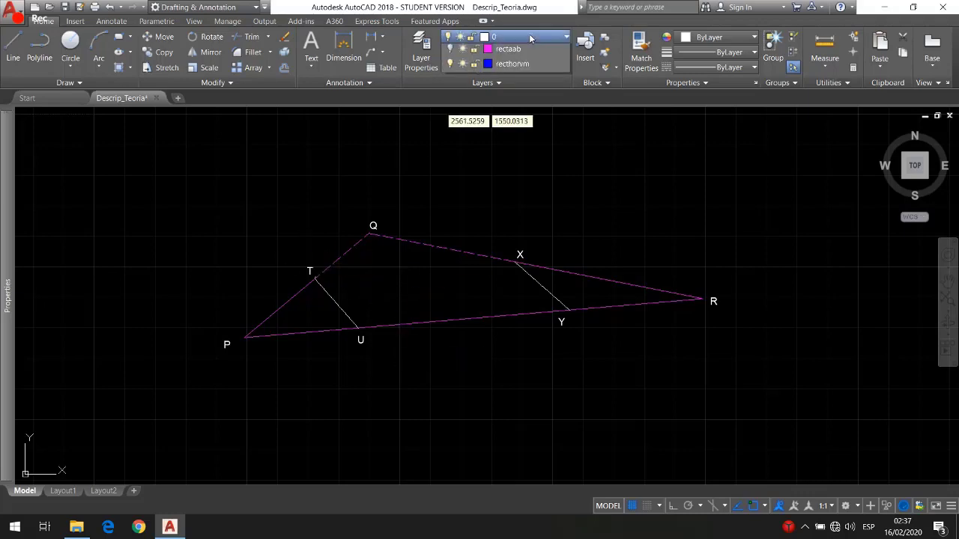
{"action": "left_click", "coordinate": [448, 141]}
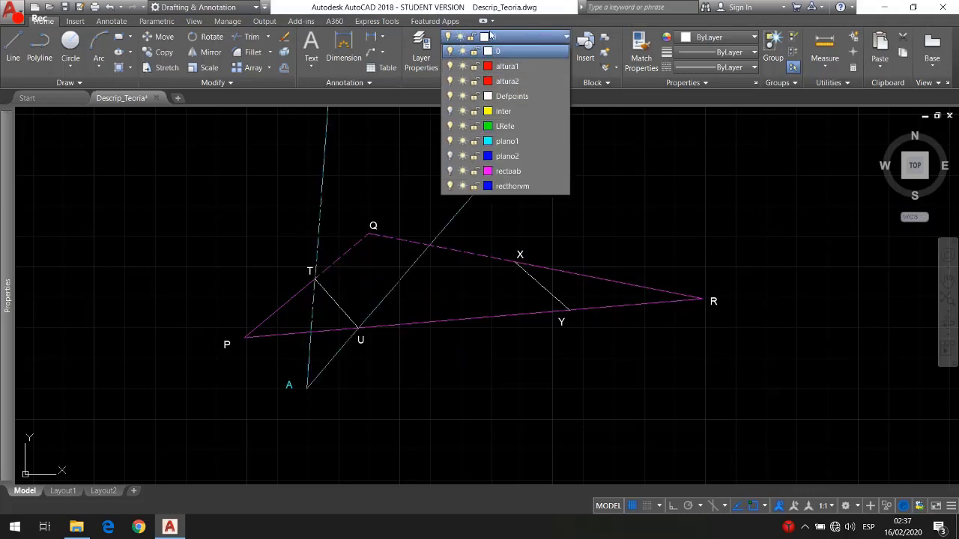
{"action": "middle_click_drag", "start_coordinate": [594, 173], "coordinate": [604, 241]}
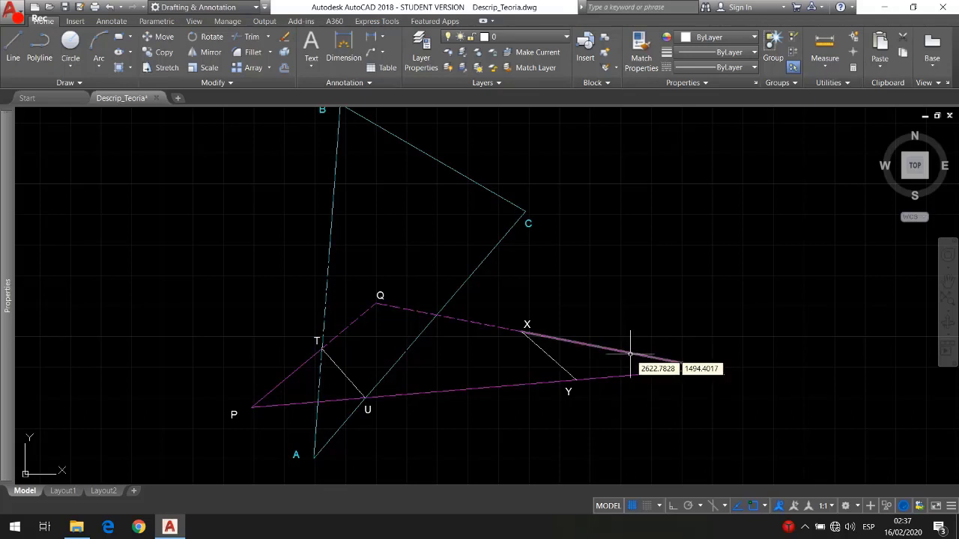
Turn on the plano2 layer to show plane DEF together with planes ABC and PQR
{"action": "left_click", "coordinate": [532, 37]}
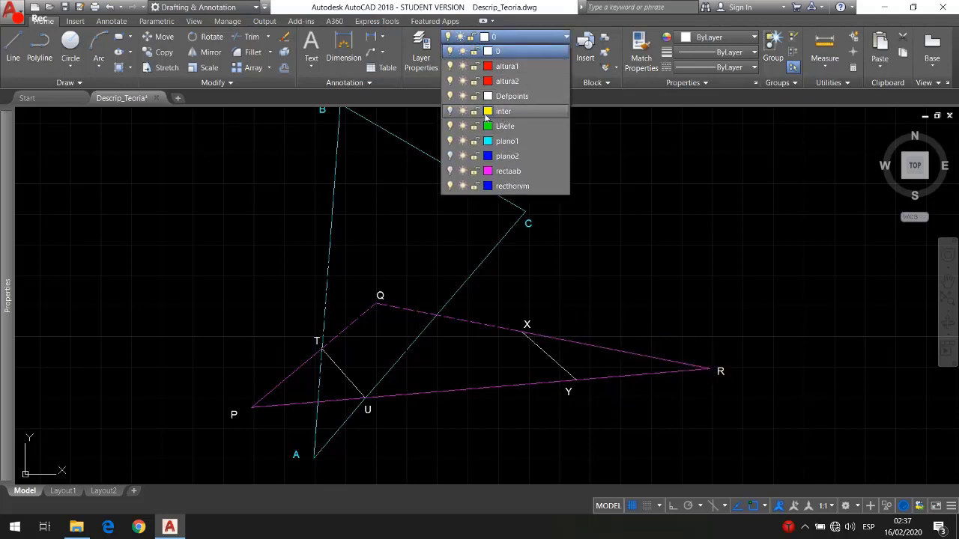
{"action": "left_click", "coordinate": [451, 156]}
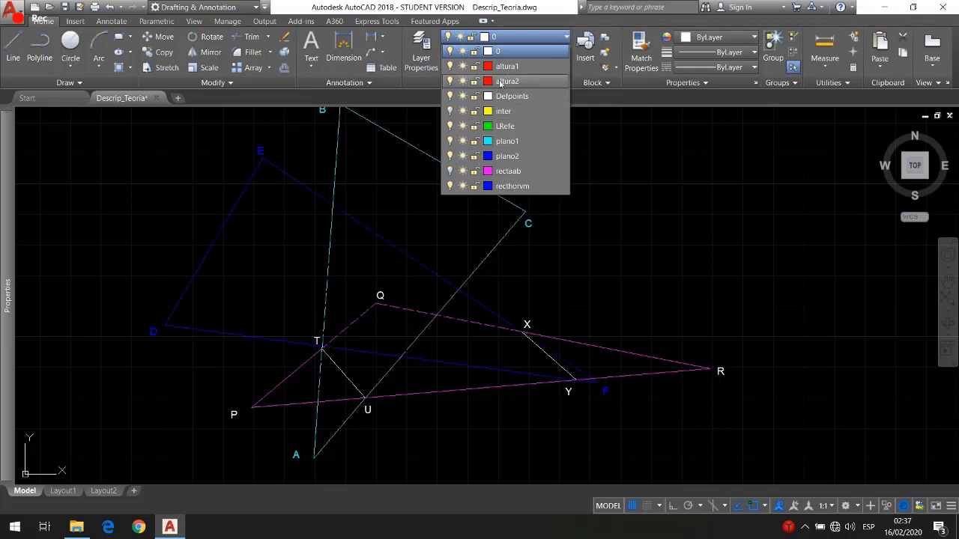
{"action": "middle_click_drag", "start_coordinate": [600, 137], "coordinate": [620, 160]}
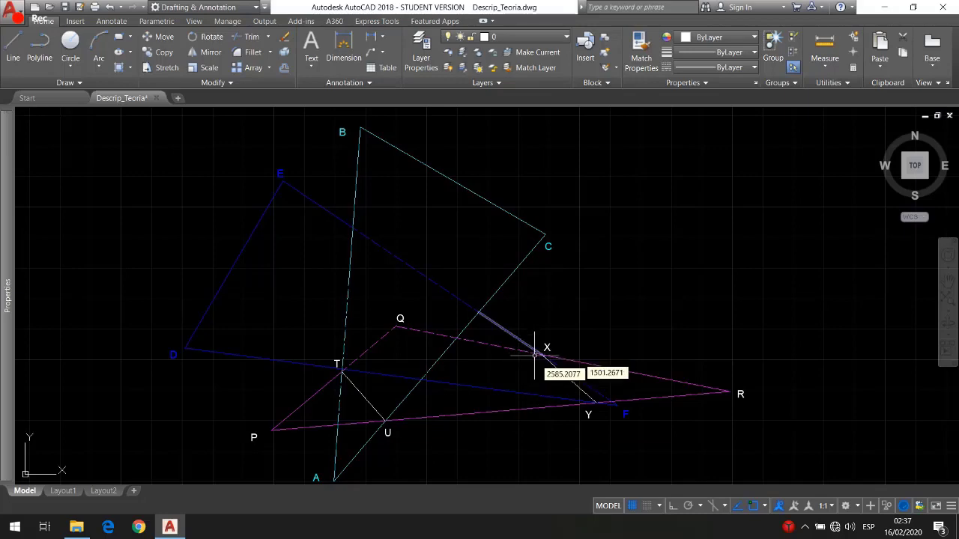
{"action": "middle_click_drag", "start_coordinate": [668, 306], "coordinate": [714, 267]}
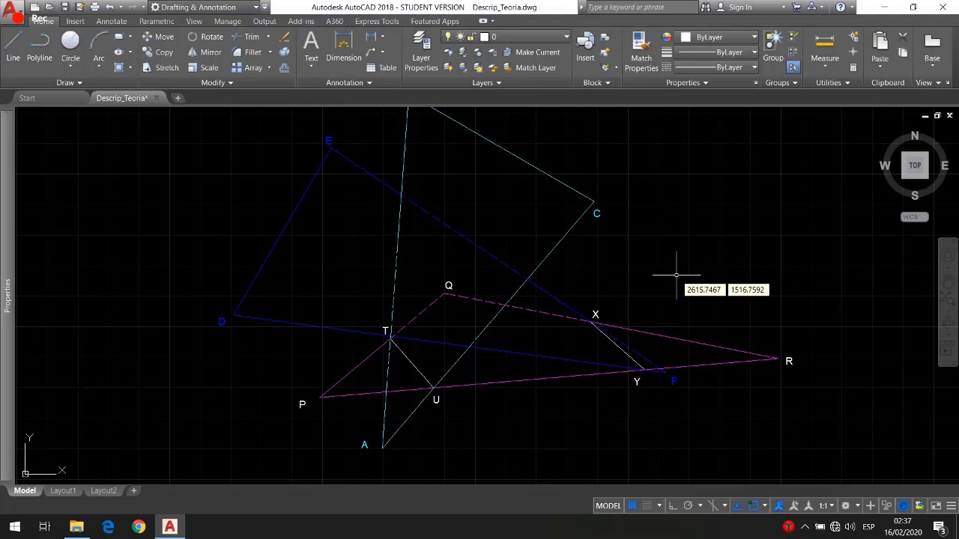
{"action": "middle_click_drag", "start_coordinate": [695, 250], "coordinate": [697, 271]}
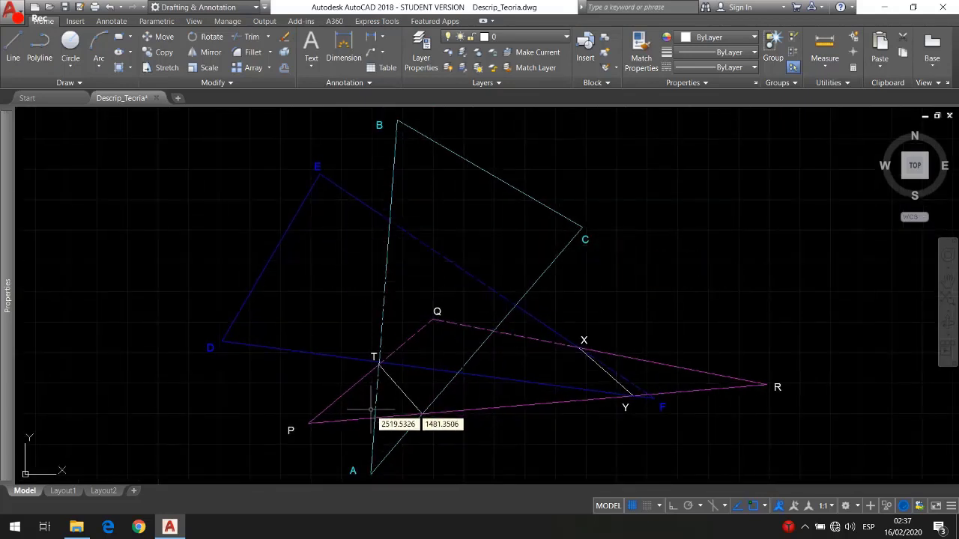
Turn on the inter layer to show line LM through point Q, and examine it alongside lines TU and XY
{"action": "left_click", "coordinate": [516, 37]}
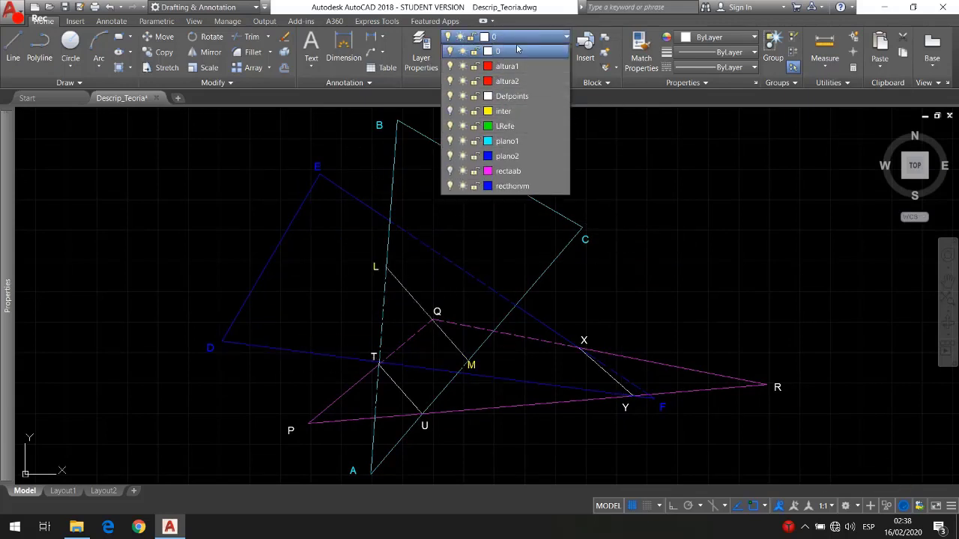
{"action": "left_click", "coordinate": [524, 41]}
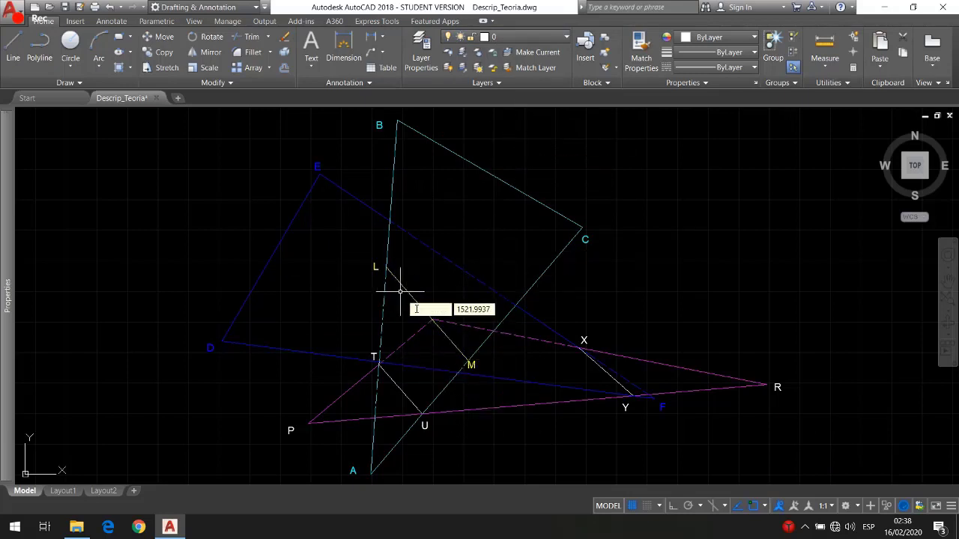
{"action": "type", "text": "Q"}
{"action": "key", "text": "Return"}
{"action": "key", "text": "Return"}
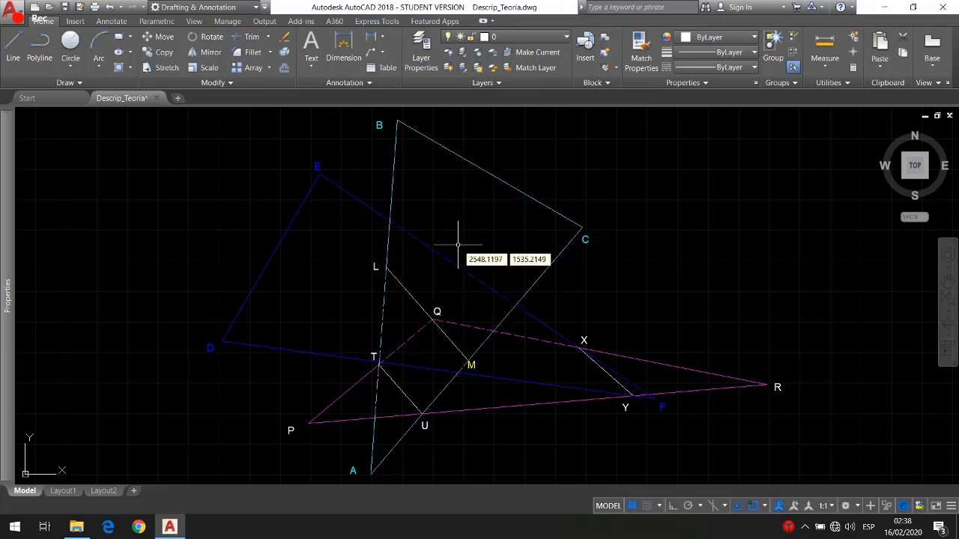
{"action": "left_click", "coordinate": [633, 394]}
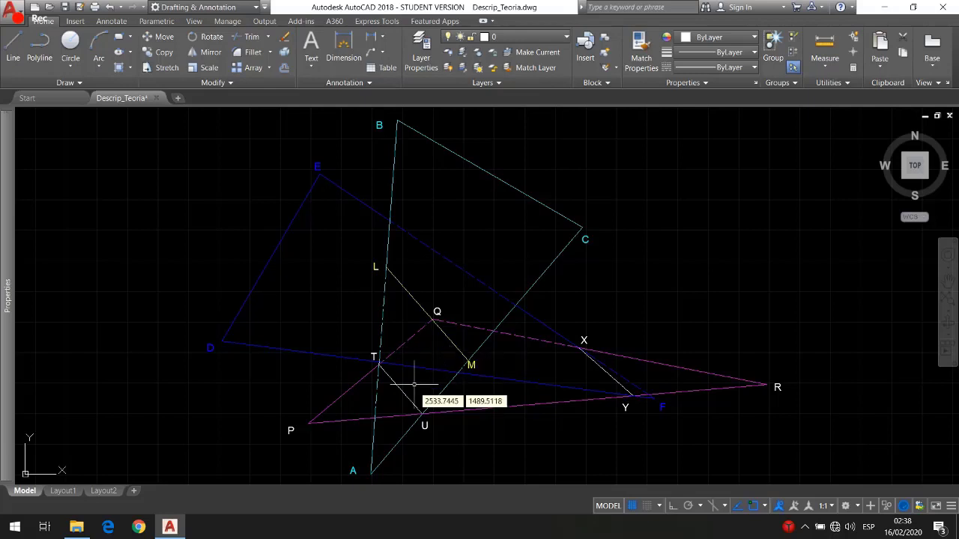
{"action": "middle_click_drag", "start_coordinate": [518, 366], "coordinate": [518, 342]}
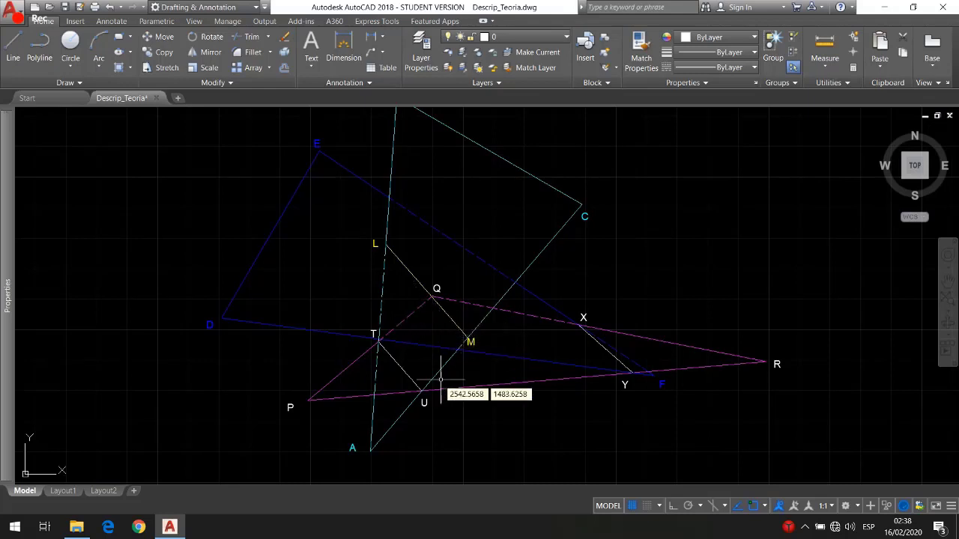
{"action": "middle_click_drag", "start_coordinate": [609, 288], "coordinate": [626, 270]}
{"action": "middle_click_drag", "start_coordinate": [747, 315], "coordinate": [712, 338]}
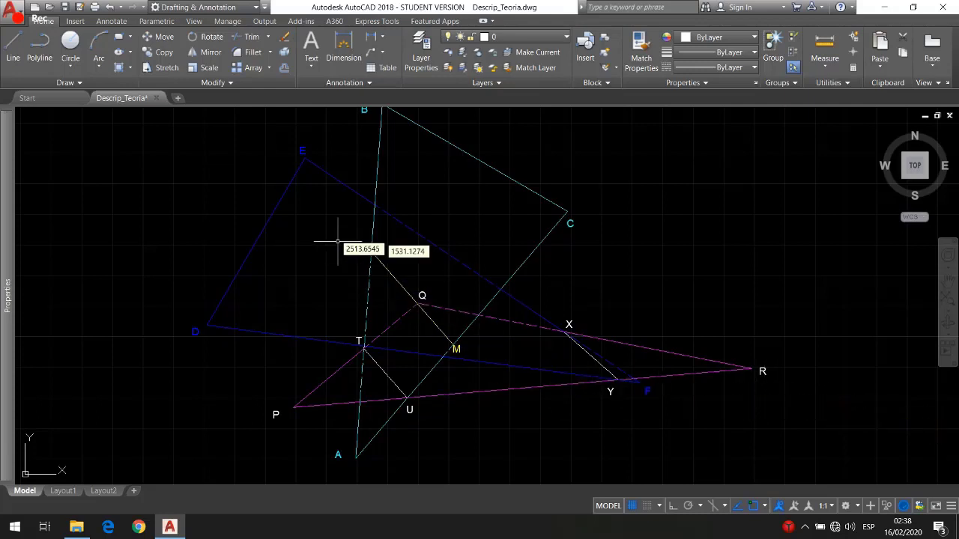
{"action": "mouse_move", "coordinate": [345, 258]}
{"action": "middle_mouse_down"}
{"action": "mouse_move", "coordinate": [350, 297]}
{"action": "mouse_move", "coordinate": [349, 280]}
{"action": "middle_mouse_up"}
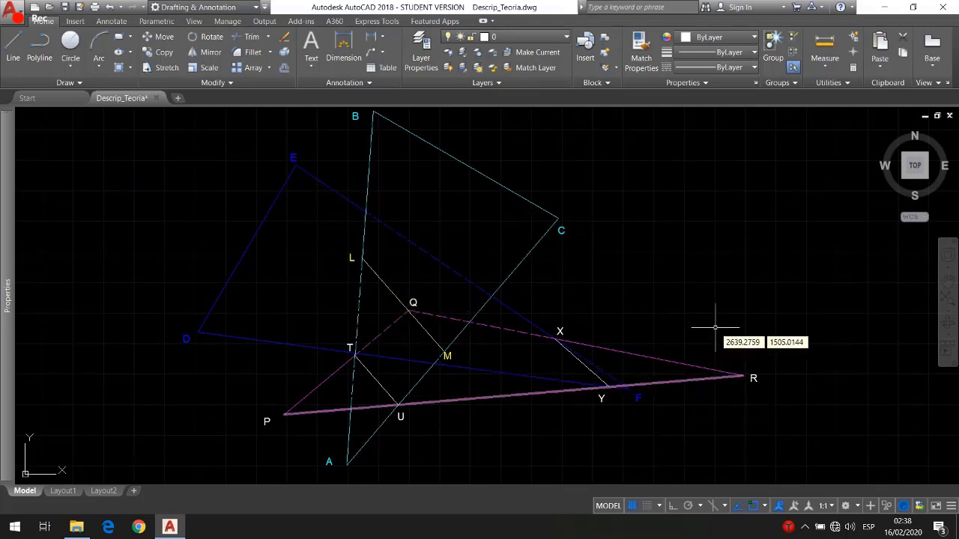
Examine triangles JKL and RST with their inner lines LM and PQ
{"action": "middle_click_drag", "start_coordinate": [822, 339], "coordinate": [323, 292]}
{"action": "middle_click_drag", "start_coordinate": [608, 321], "coordinate": [163, 295]}
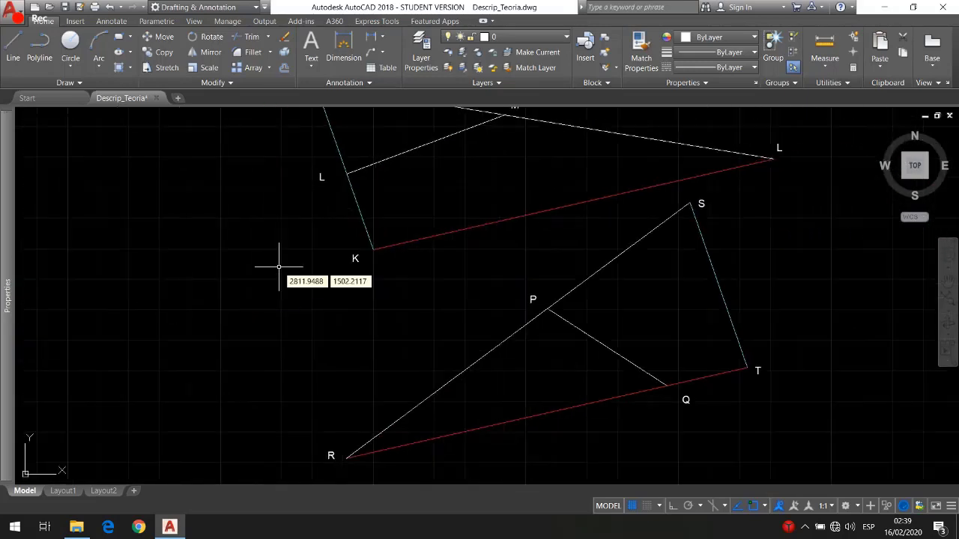
{"action": "scroll", "coordinate": [347, 260], "scroll_direction": "down", "scroll_amount": 2}
{"action": "middle_click_drag", "start_coordinate": [458, 278], "coordinate": [463, 299]}
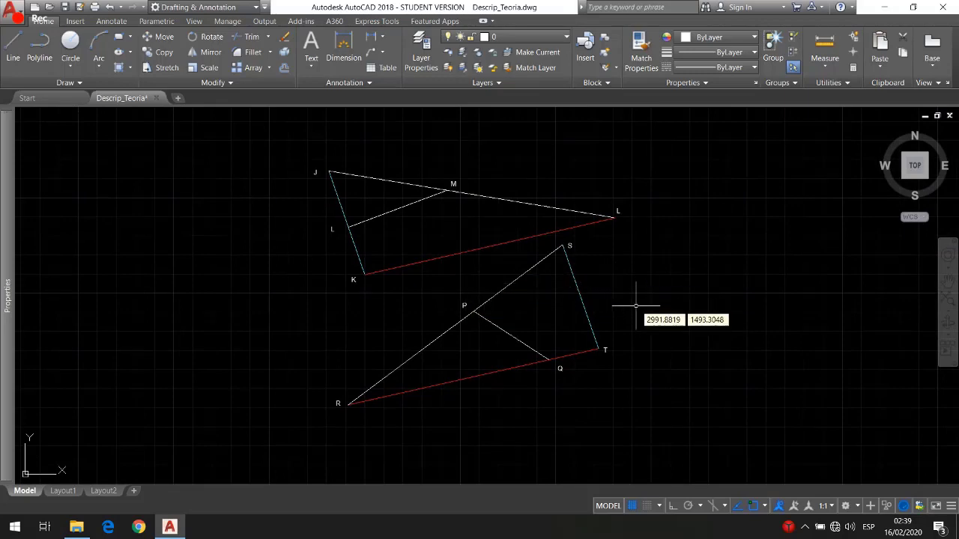
{"action": "middle_click_drag", "start_coordinate": [633, 303], "coordinate": [669, 323]}
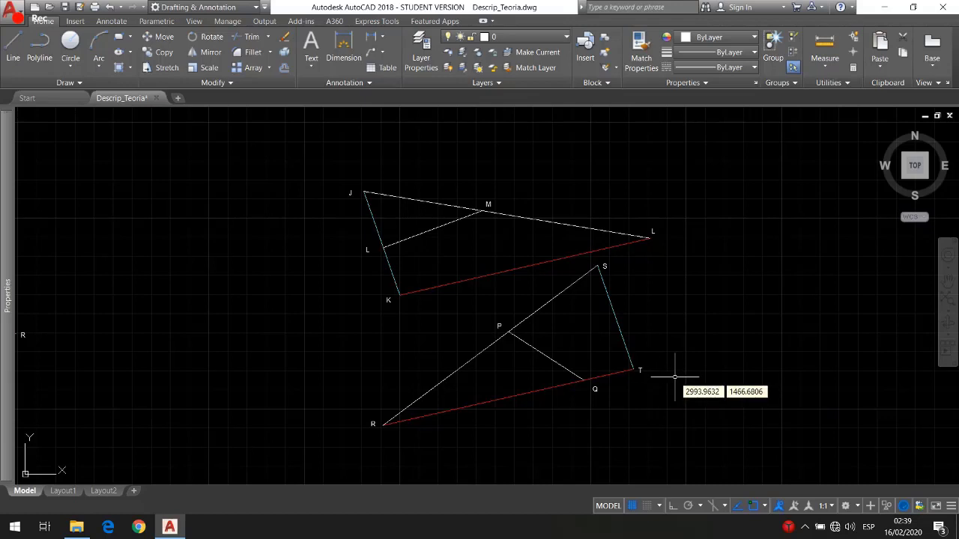
{"action": "scroll", "coordinate": [449, 368], "scroll_direction": "up", "scroll_amount": 2}
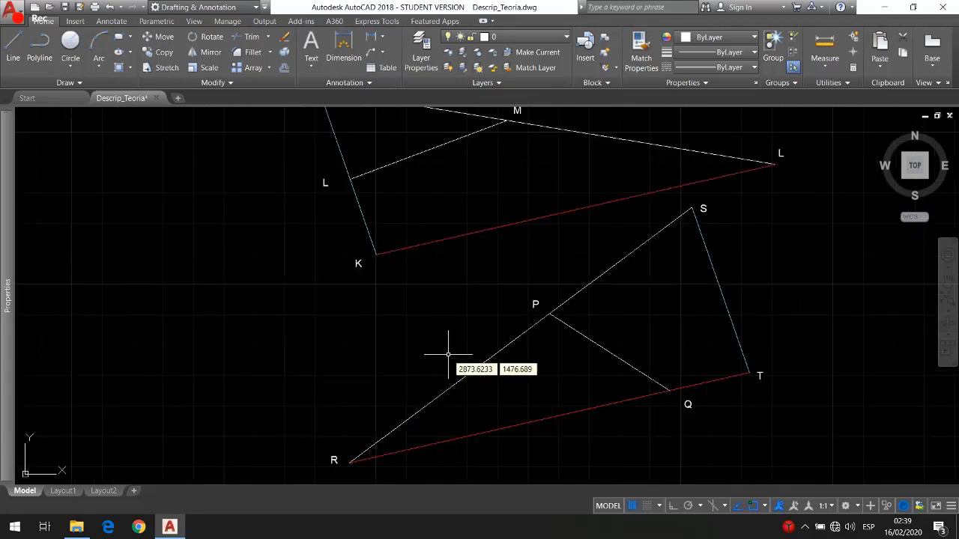
{"action": "middle_click_drag", "start_coordinate": [453, 310], "coordinate": [454, 330]}
{"action": "middle_click_drag", "start_coordinate": [452, 310], "coordinate": [457, 330]}
{"action": "mouse_move", "coordinate": [614, 296]}
{"action": "middle_mouse_down"}
{"action": "mouse_move", "coordinate": [618, 238]}
{"action": "mouse_move", "coordinate": [638, 274]}
{"action": "middle_mouse_up"}
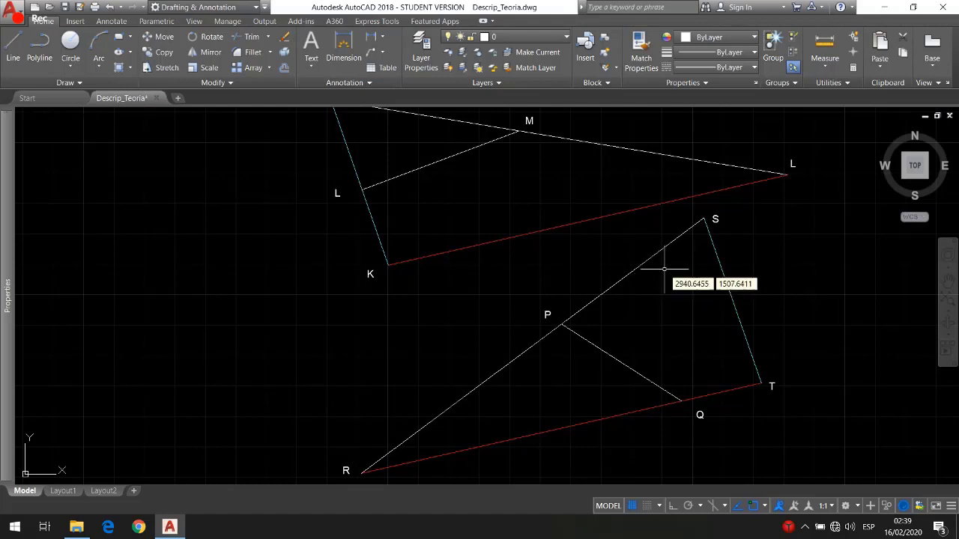
{"action": "middle_click_drag", "start_coordinate": [573, 261], "coordinate": [557, 274]}
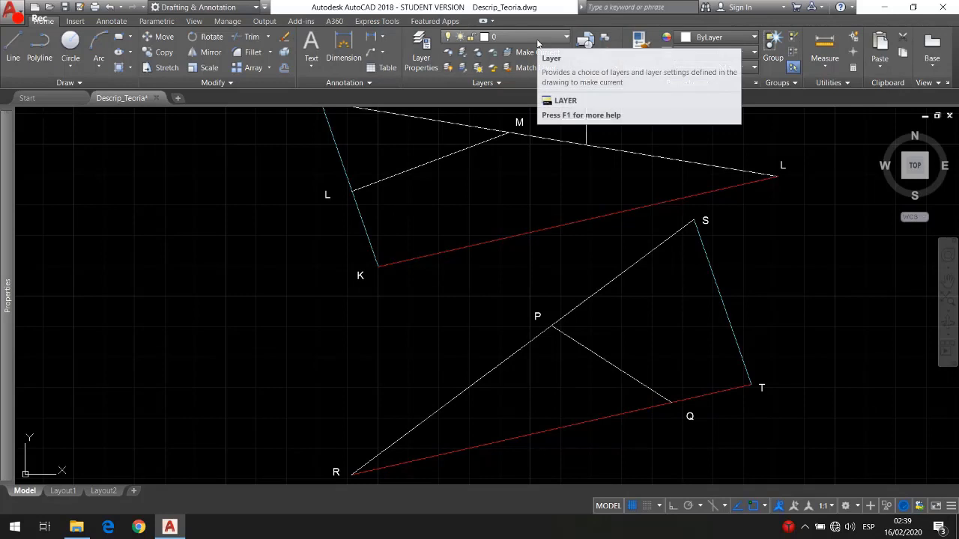
Turn on the rectaab layer to show line AB inside triangle RST, and compare it with triangle JKL
{"action": "left_click", "coordinate": [537, 39]}
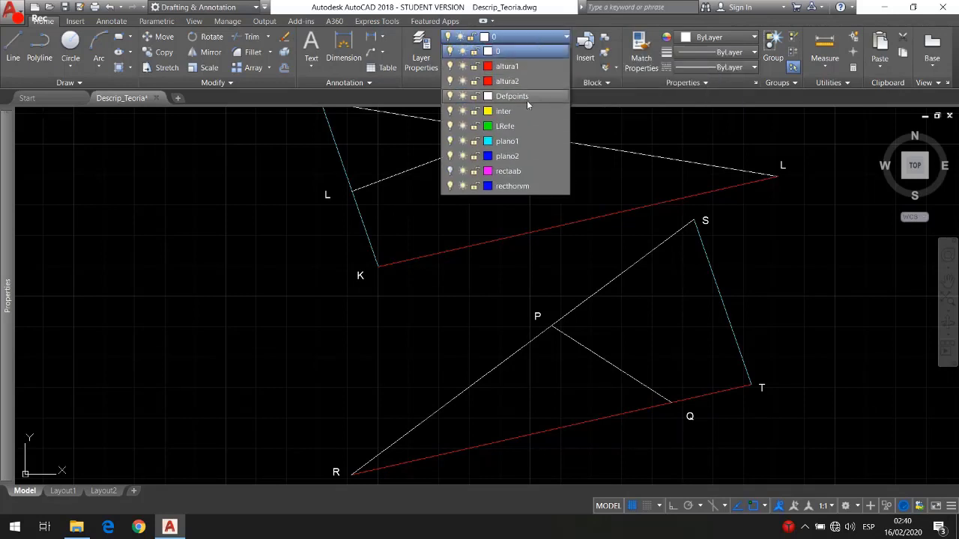
{"action": "left_click", "coordinate": [461, 171]}
{"action": "left_click", "coordinate": [519, 52]}
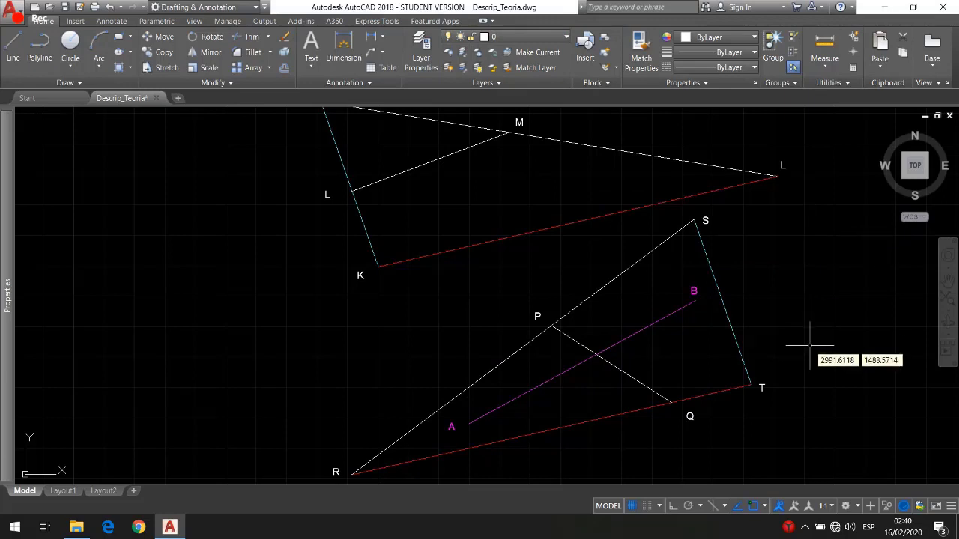
{"action": "middle_click_drag", "start_coordinate": [661, 179], "coordinate": [681, 235]}
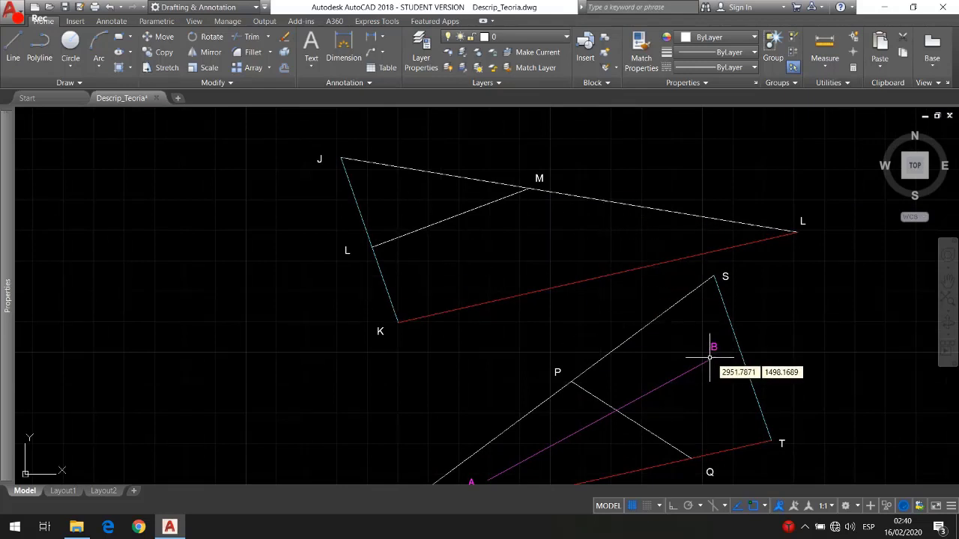
{"action": "middle_click_drag", "start_coordinate": [712, 356], "coordinate": [699, 329]}
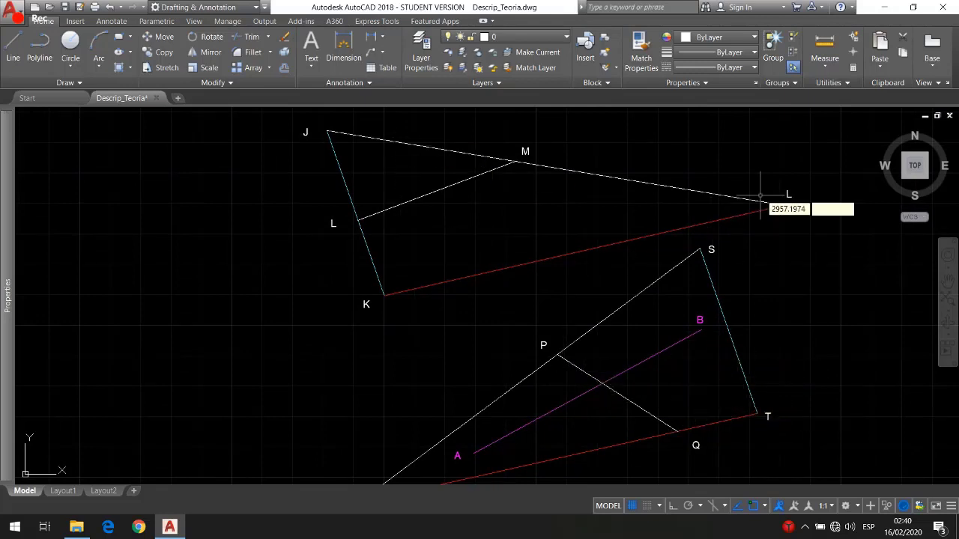
{"action": "middle_click_drag", "start_coordinate": [766, 325], "coordinate": [781, 317]}
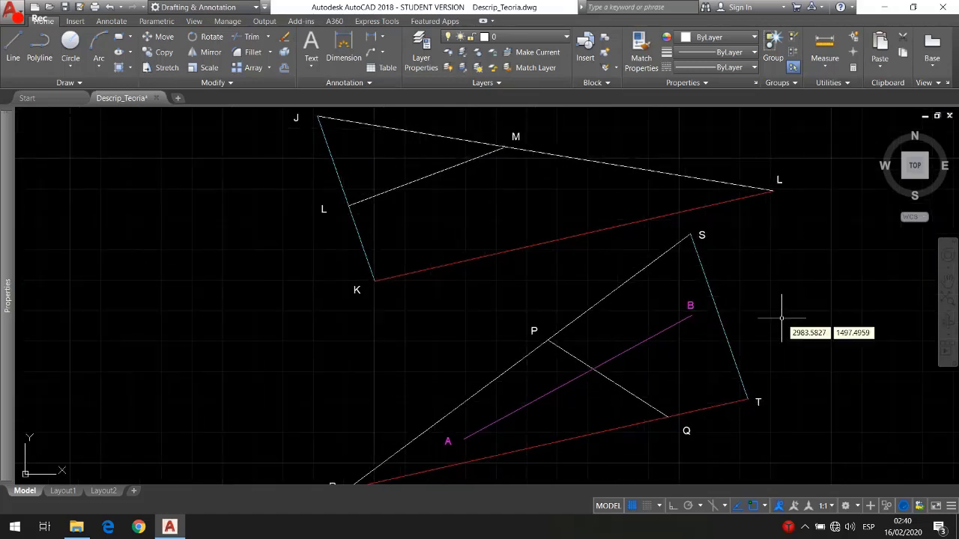
Turn off the LRefe and recthorvm layers to hide the reference lines and the blue 60° angle in the H/F two-view figure
{"action": "mouse_move", "coordinate": [828, 316]}
{"action": "middle_mouse_down"}
{"action": "mouse_move", "coordinate": [578, 274]}
{"action": "mouse_move", "coordinate": [407, 269]}
{"action": "middle_mouse_up"}
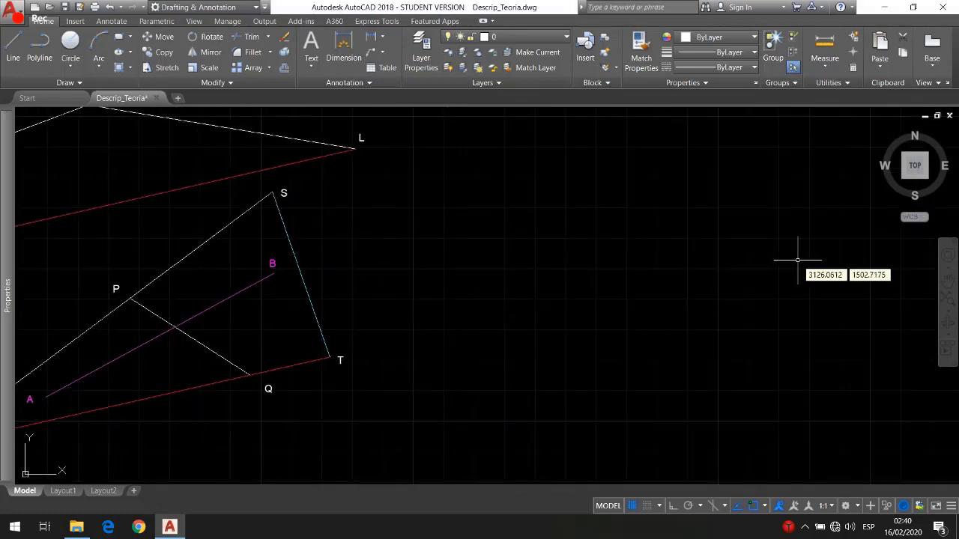
{"action": "mouse_move", "coordinate": [798, 260]}
{"action": "middle_mouse_down"}
{"action": "mouse_move", "coordinate": [542, 251]}
{"action": "mouse_move", "coordinate": [498, 264]}
{"action": "middle_mouse_up"}
{"action": "mouse_move", "coordinate": [632, 244]}
{"action": "middle_mouse_down"}
{"action": "mouse_move", "coordinate": [420, 351]}
{"action": "mouse_move", "coordinate": [359, 392]}
{"action": "mouse_move", "coordinate": [310, 379]}
{"action": "middle_mouse_up"}
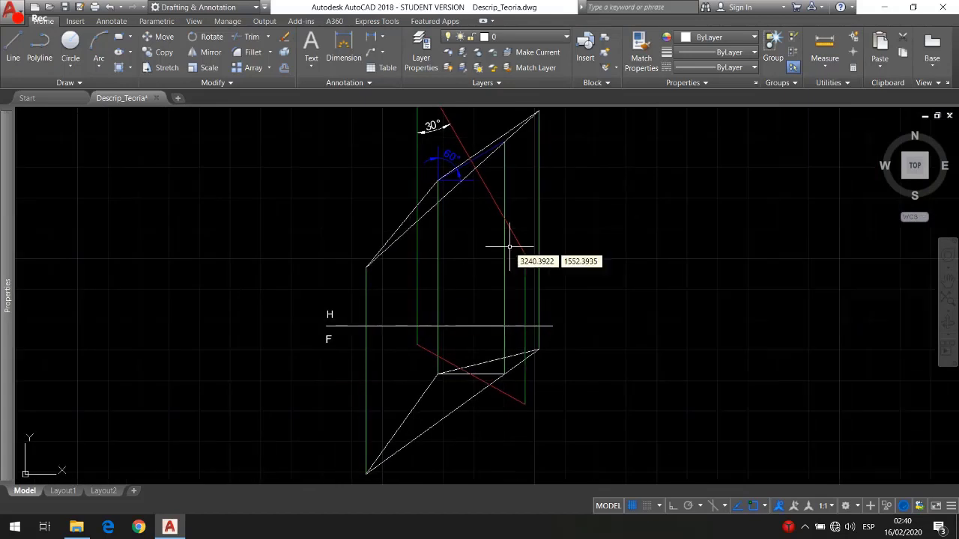
{"action": "scroll", "coordinate": [509, 245], "scroll_direction": "down", "scroll_amount": 2}
{"action": "left_click", "coordinate": [510, 37]}
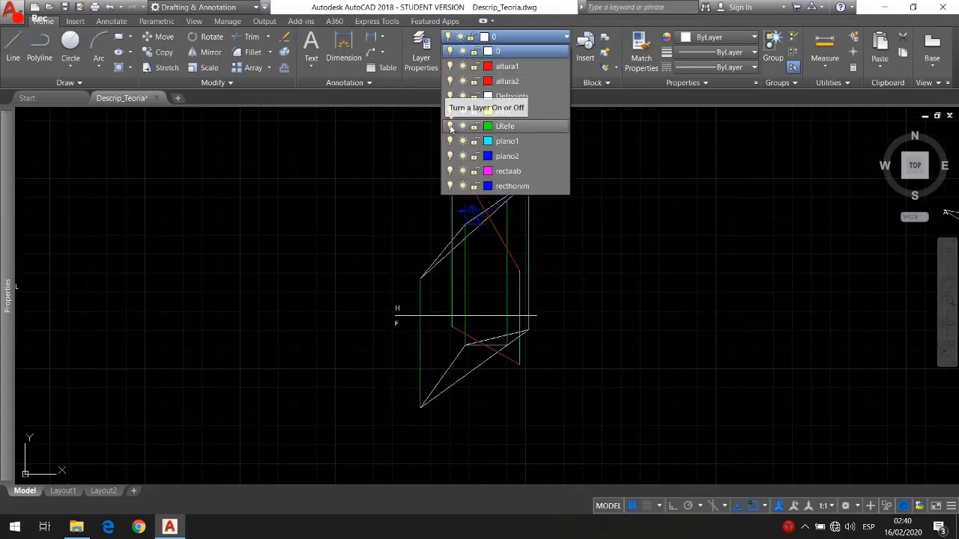
{"action": "left_click", "coordinate": [450, 127]}
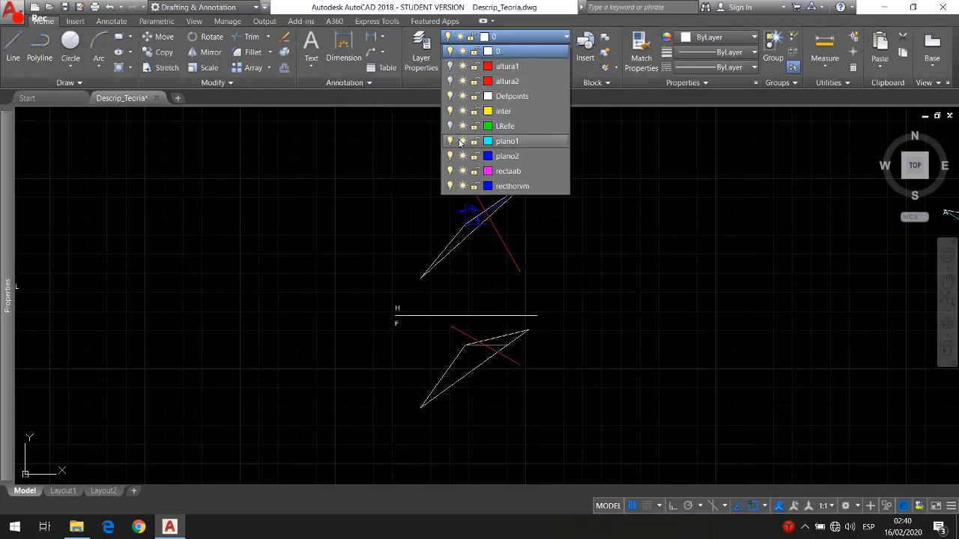
{"action": "left_click", "coordinate": [449, 172]}
{"action": "left_click", "coordinate": [511, 41]}
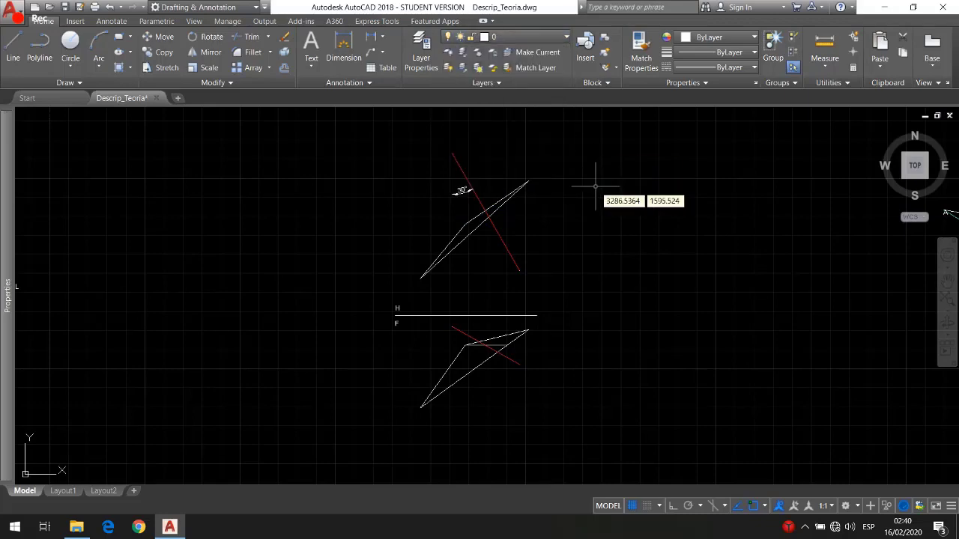
Examine the triangle and the 30° line in the H/F figure, and briefly switch the recthorvm layer on and off
{"action": "mouse_move", "coordinate": [594, 186]}
{"action": "middle_mouse_down"}
{"action": "mouse_move", "coordinate": [623, 189]}
{"action": "mouse_move", "coordinate": [622, 203]}
{"action": "middle_mouse_up"}
{"action": "scroll", "coordinate": [624, 204], "scroll_direction": "up", "scroll_amount": 1}
{"action": "mouse_move", "coordinate": [602, 262]}
{"action": "middle_mouse_down"}
{"action": "mouse_move", "coordinate": [622, 201]}
{"action": "mouse_move", "coordinate": [660, 219]}
{"action": "mouse_move", "coordinate": [659, 235]}
{"action": "middle_mouse_up"}
{"action": "scroll", "coordinate": [660, 218], "scroll_direction": "down", "scroll_amount": 1}
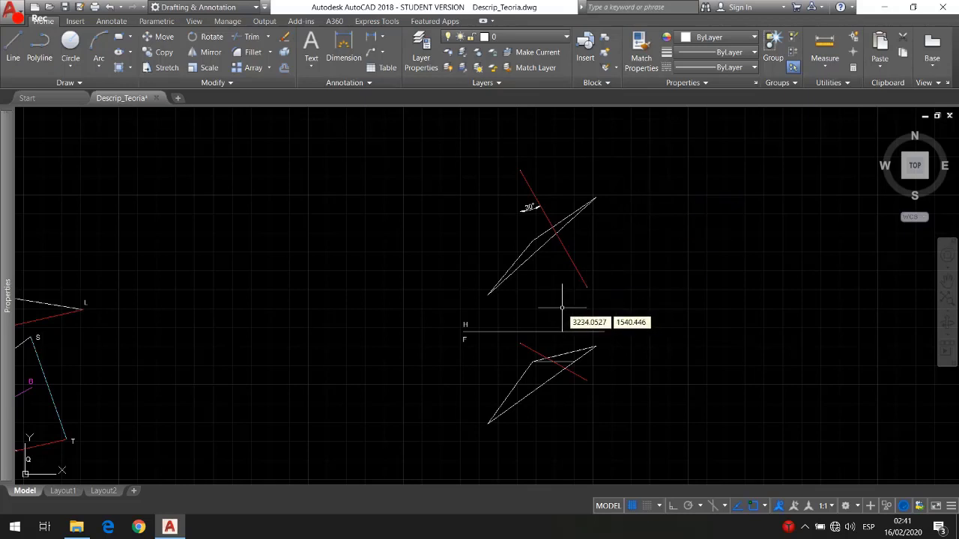
{"action": "left_click", "coordinate": [502, 37]}
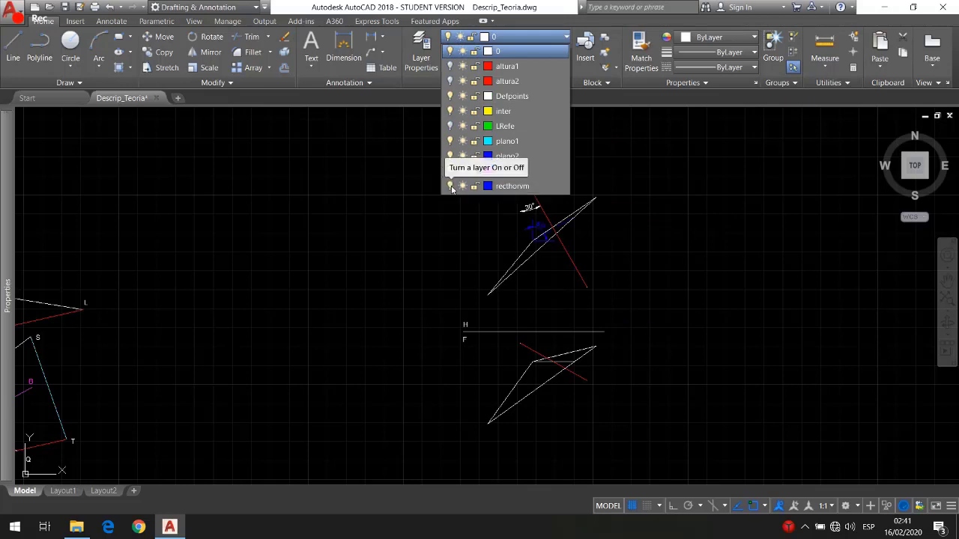
{"action": "left_click", "coordinate": [450, 186]}
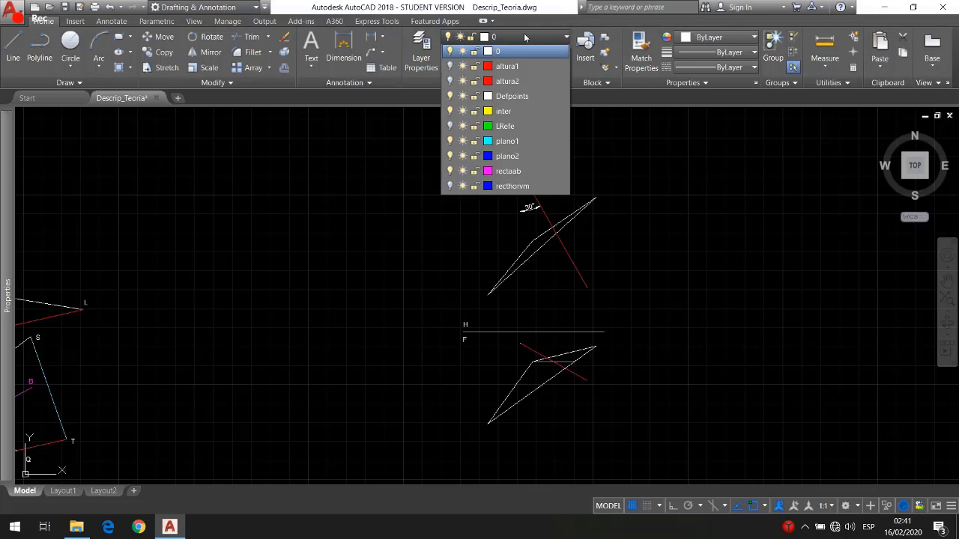
{"action": "left_click", "coordinate": [524, 35]}
Turn on the recthorvm layer to show the blue 60° angle in the horizontal view of the triangle
{"action": "scroll", "coordinate": [587, 286], "scroll_direction": "up", "scroll_amount": 2}
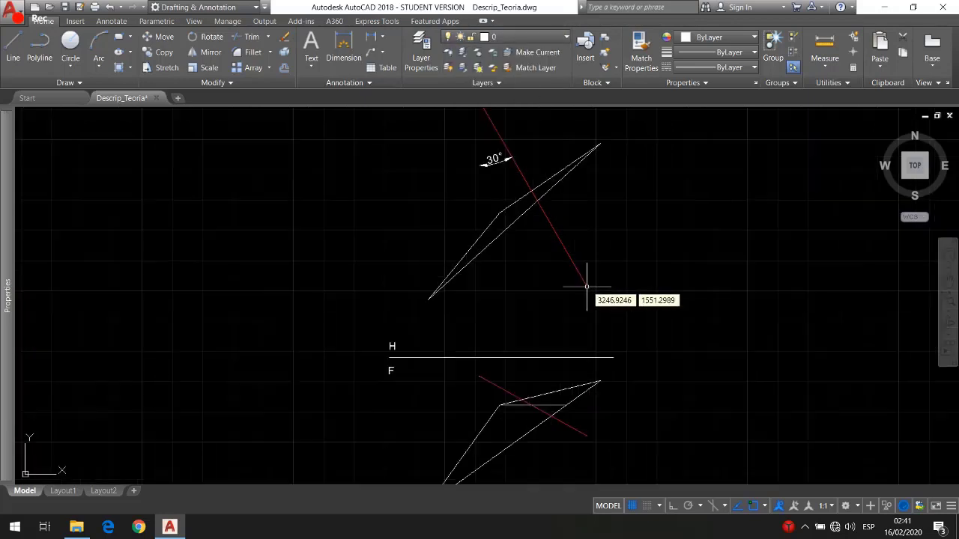
{"action": "middle_click_drag", "start_coordinate": [587, 286], "coordinate": [594, 331]}
{"action": "left_click", "coordinate": [517, 36]}
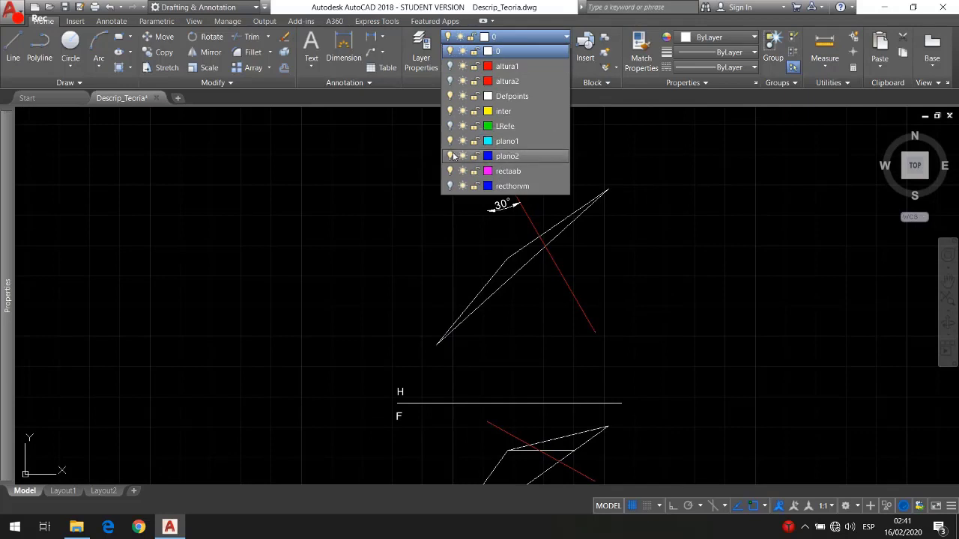
{"action": "left_click", "coordinate": [449, 185]}
{"action": "left_click", "coordinate": [516, 36]}
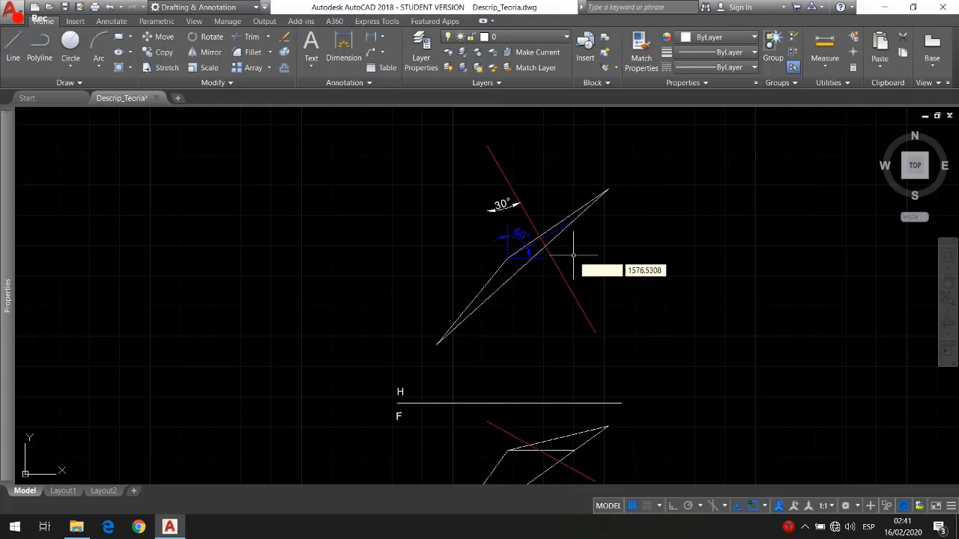
{"action": "mouse_move", "coordinate": [590, 265]}
{"action": "middle_mouse_down"}
{"action": "mouse_move", "coordinate": [644, 229]}
{"action": "mouse_move", "coordinate": [639, 221]}
{"action": "middle_mouse_up"}
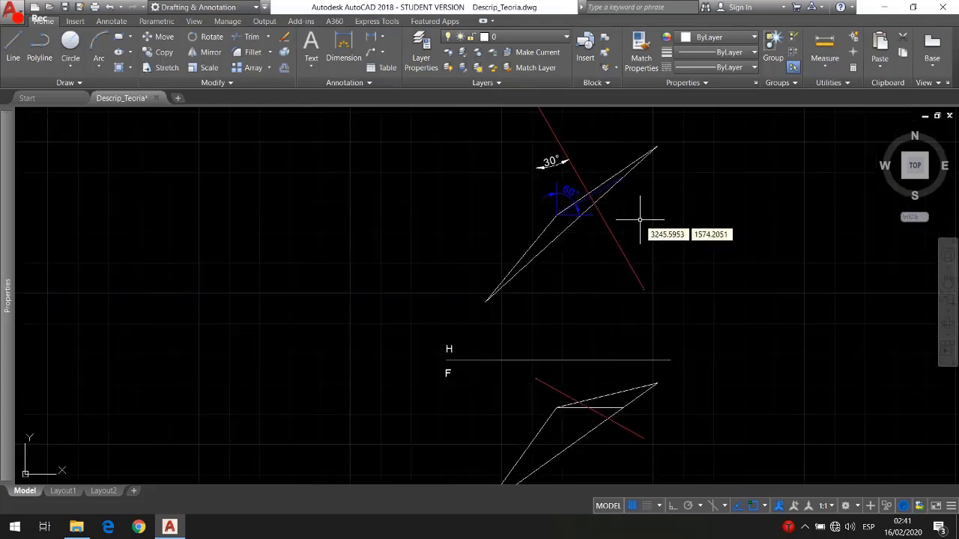
Turn on the LRefe layer to show the green reference lines joining the H and F views
{"action": "scroll", "coordinate": [640, 227], "scroll_direction": "down", "scroll_amount": 3}
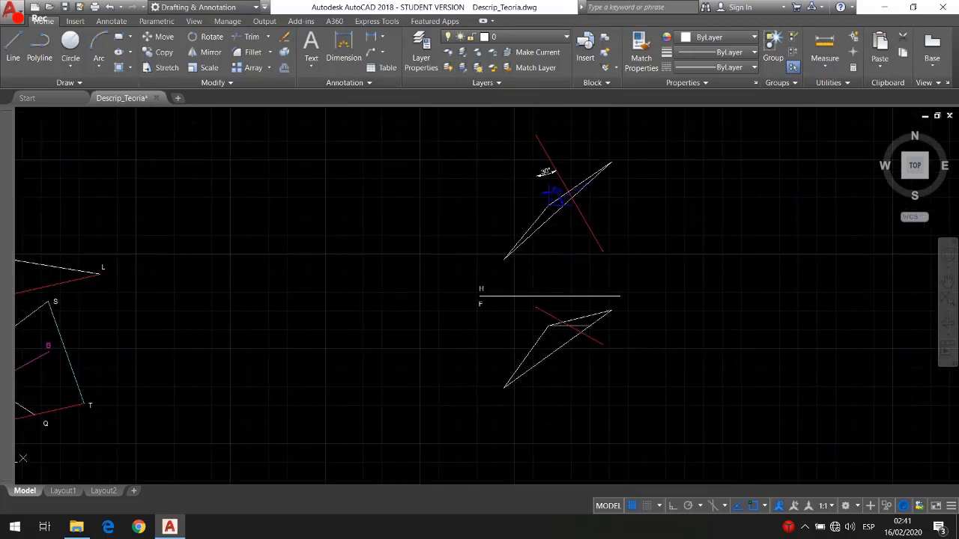
{"action": "left_click", "coordinate": [556, 39]}
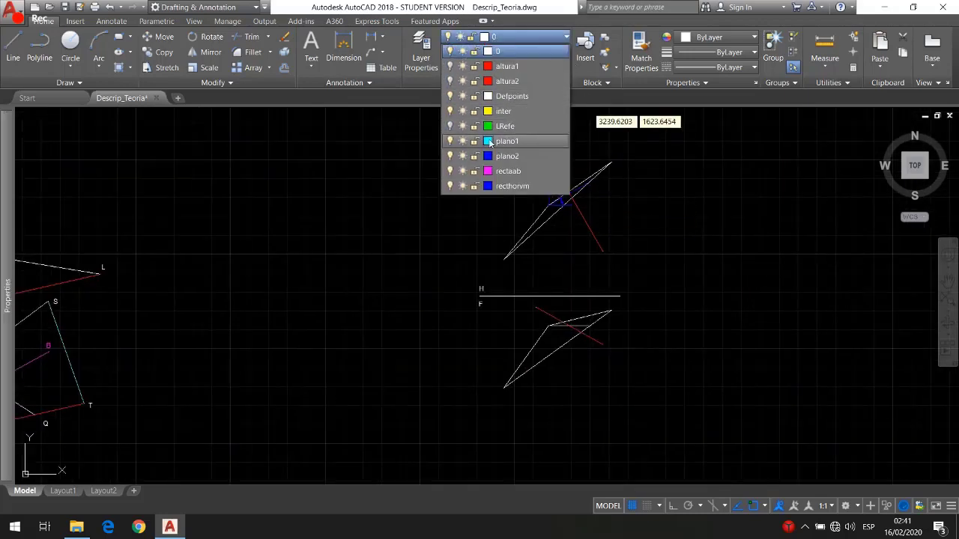
{"action": "left_click", "coordinate": [450, 126]}
{"action": "left_click", "coordinate": [492, 41]}
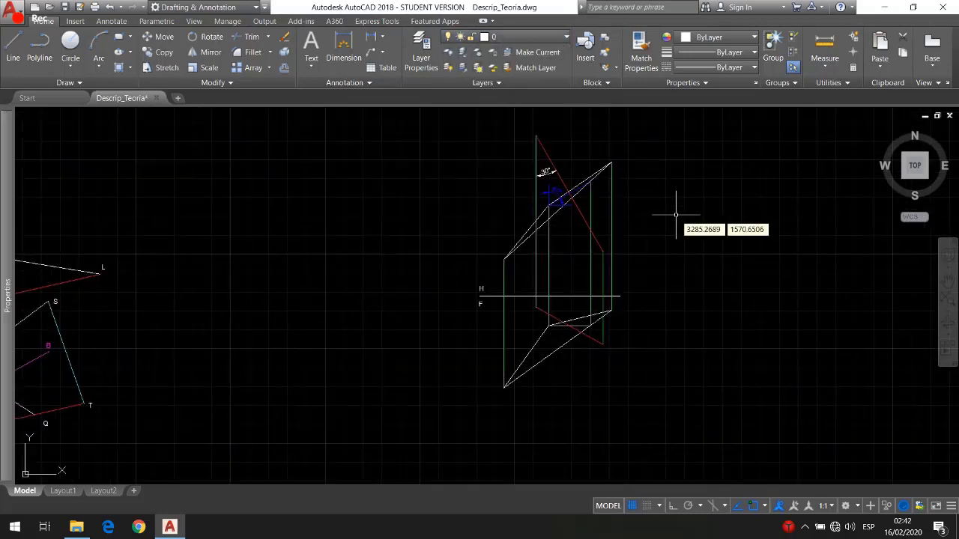
{"action": "middle_click_drag", "start_coordinate": [675, 214], "coordinate": [663, 203]}
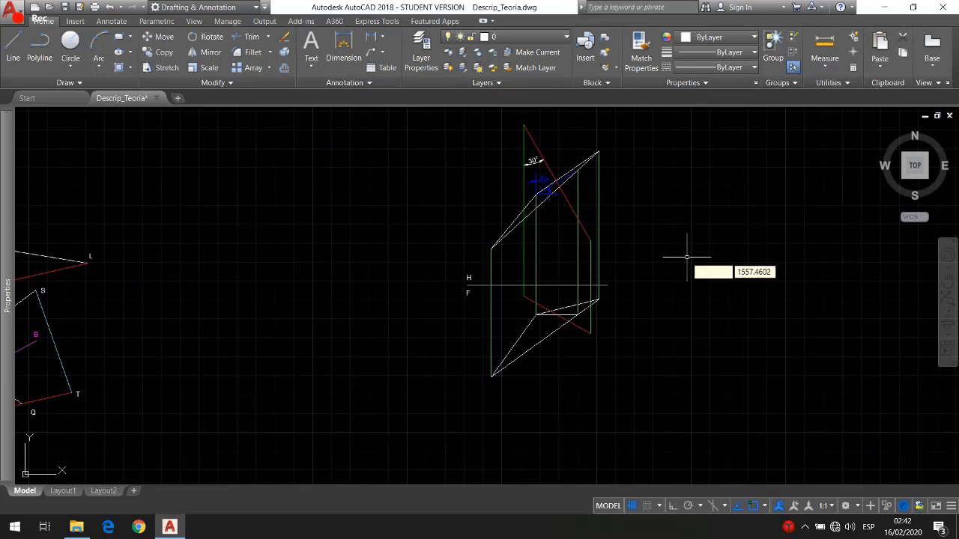
{"action": "mouse_move", "coordinate": [689, 257]}
{"action": "middle_mouse_down"}
{"action": "mouse_move", "coordinate": [578, 237]}
{"action": "mouse_move", "coordinate": [389, 295]}
{"action": "mouse_move", "coordinate": [620, 291]}
{"action": "middle_mouse_up"}
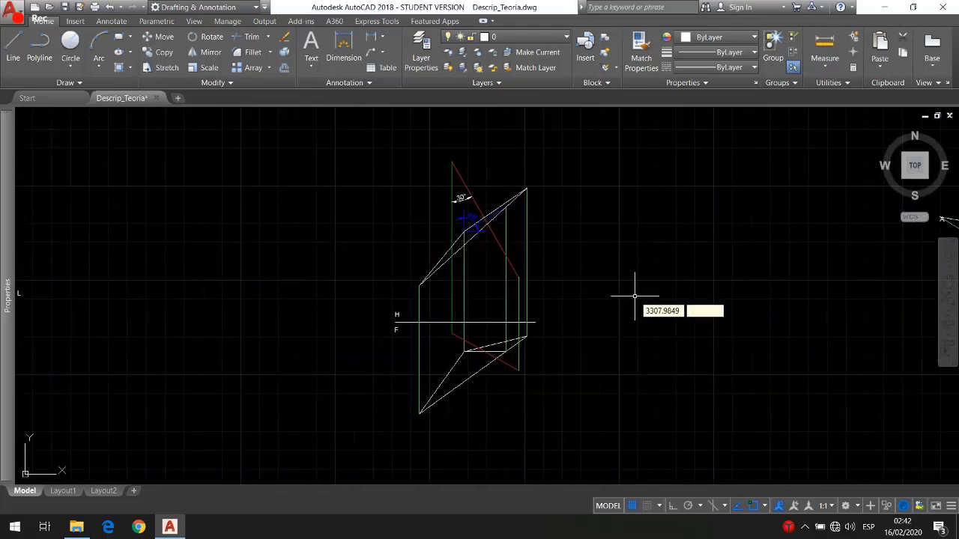
Turn off the plano1 and inter layers in the next figure, leaving only lines AB and CD displayed
{"action": "mouse_move", "coordinate": [684, 307]}
{"action": "middle_mouse_down"}
{"action": "mouse_move", "coordinate": [374, 257]}
{"action": "mouse_move", "coordinate": [263, 272]}
{"action": "middle_mouse_up"}
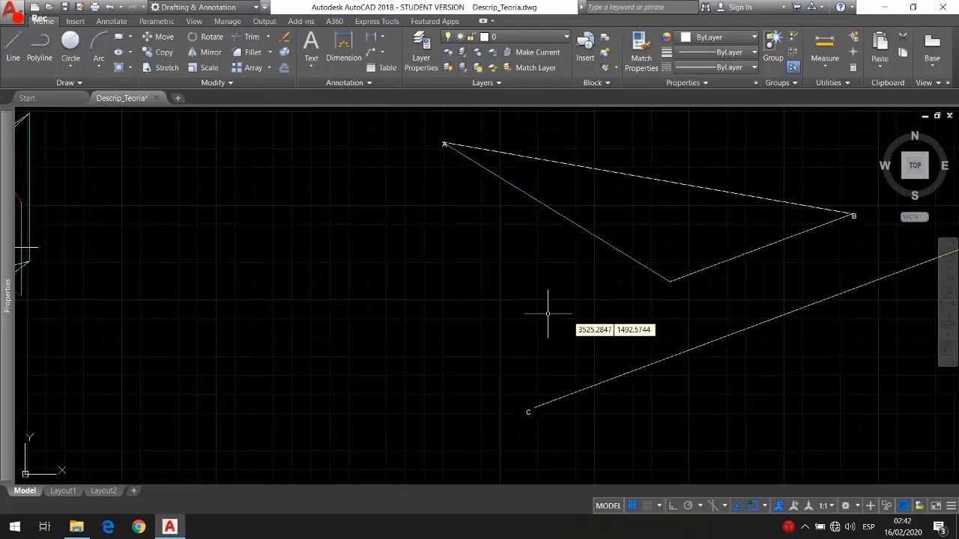
{"action": "middle_click_drag", "start_coordinate": [703, 321], "coordinate": [492, 333]}
{"action": "middle_click_drag", "start_coordinate": [573, 306], "coordinate": [613, 303]}
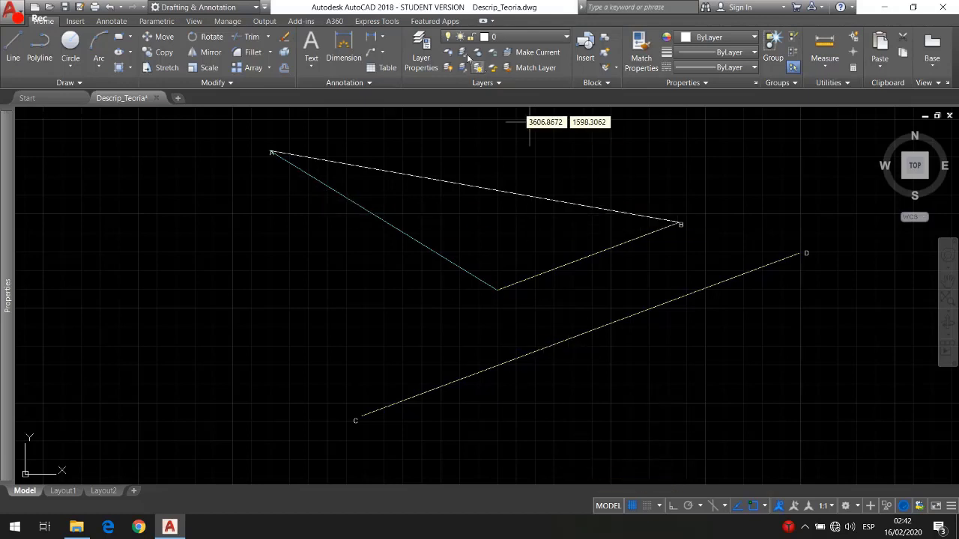
{"action": "left_click", "coordinate": [505, 39]}
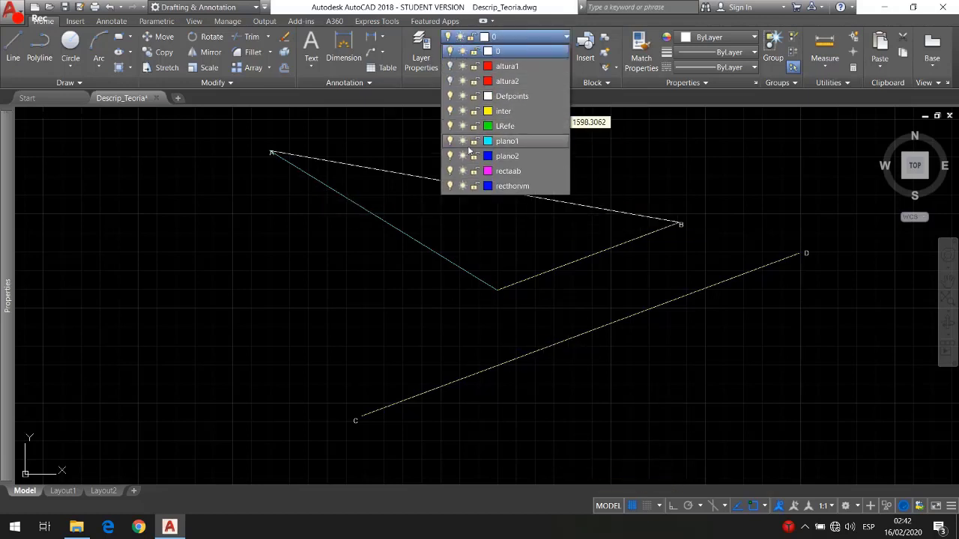
{"action": "left_click", "coordinate": [463, 172]}
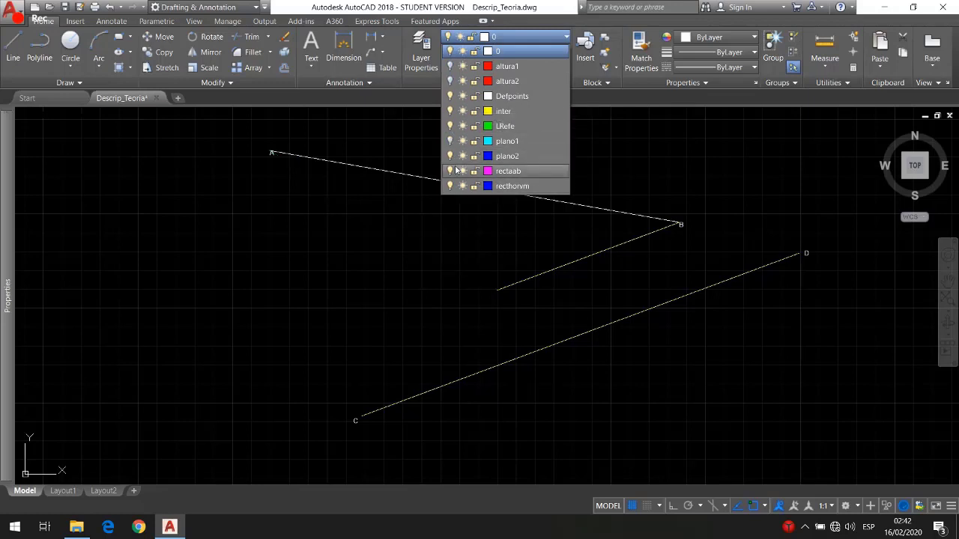
{"action": "left_click", "coordinate": [449, 110]}
{"action": "left_click", "coordinate": [508, 41]}
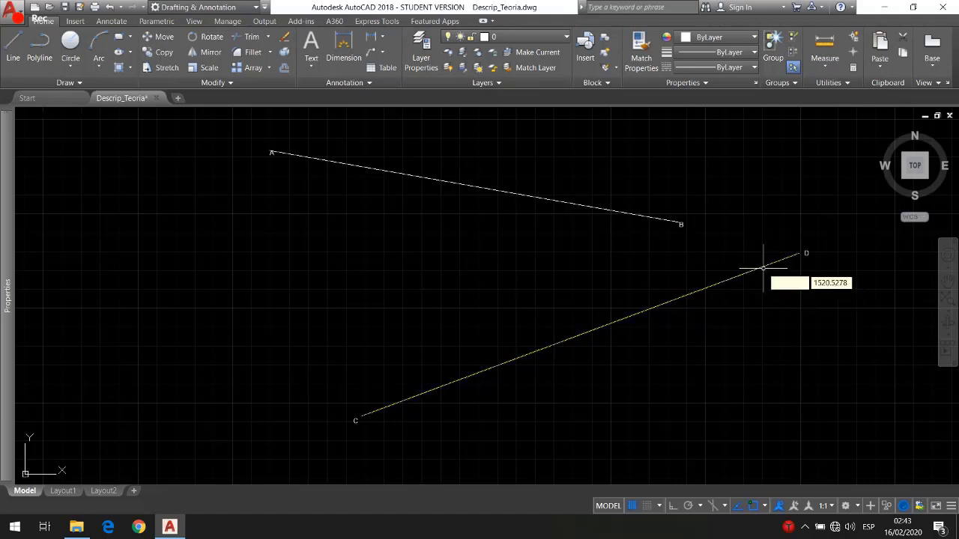
Turn on the inter layer to show the line through B parallel to CD, and turn on plano1 to complete the plane
{"action": "left_click", "coordinate": [509, 37]}
{"action": "left_click", "coordinate": [449, 111]}
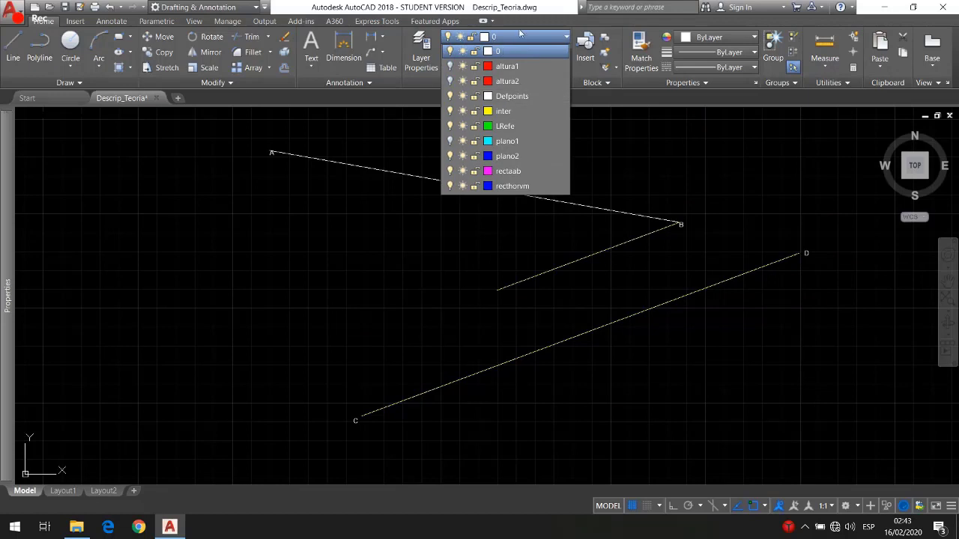
{"action": "left_click", "coordinate": [521, 35]}
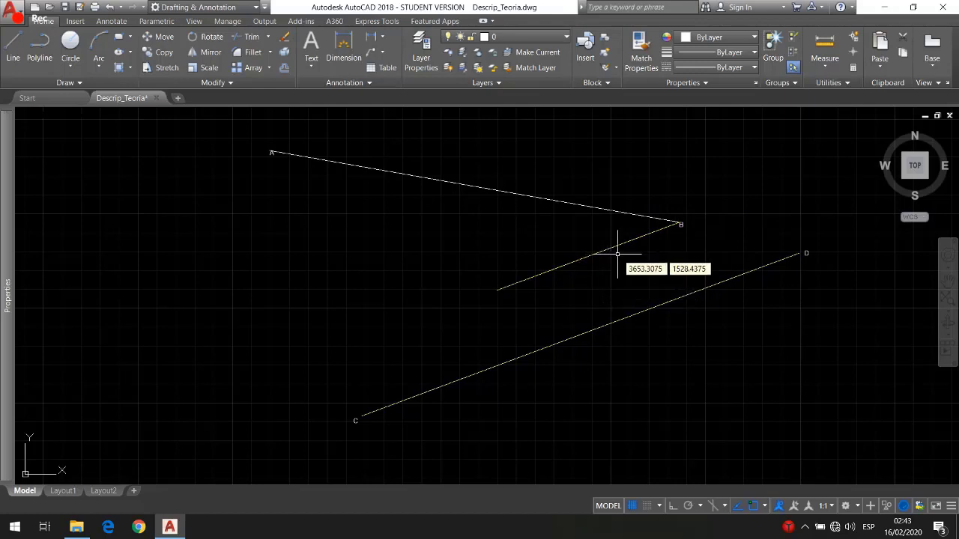
{"action": "left_click", "coordinate": [520, 37]}
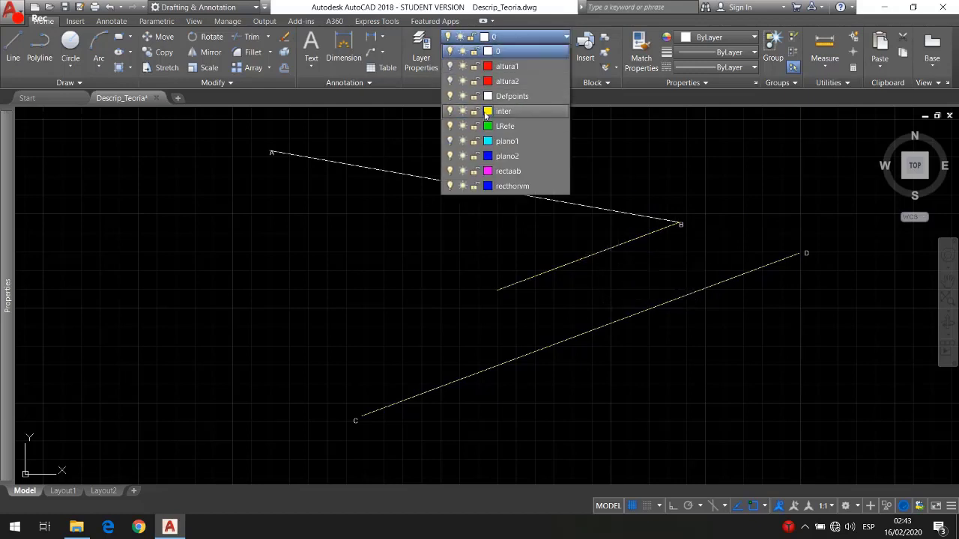
{"action": "left_click", "coordinate": [450, 140]}
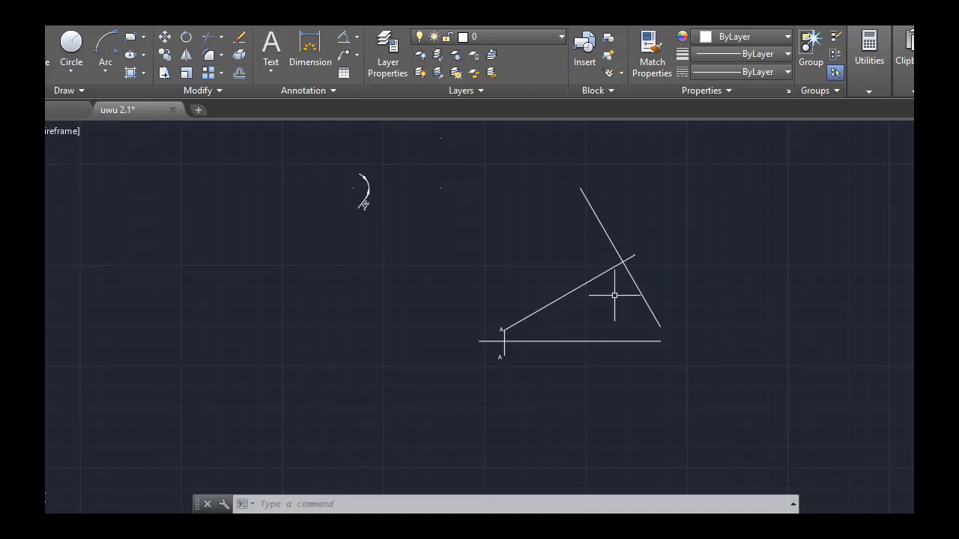
In the uwu 2.1 drawing, turn on the Capa1 layer to show the yellow triangle at the crossing of the two lines
{"action": "middle_click_drag", "start_coordinate": [661, 282], "coordinate": [584, 285]}
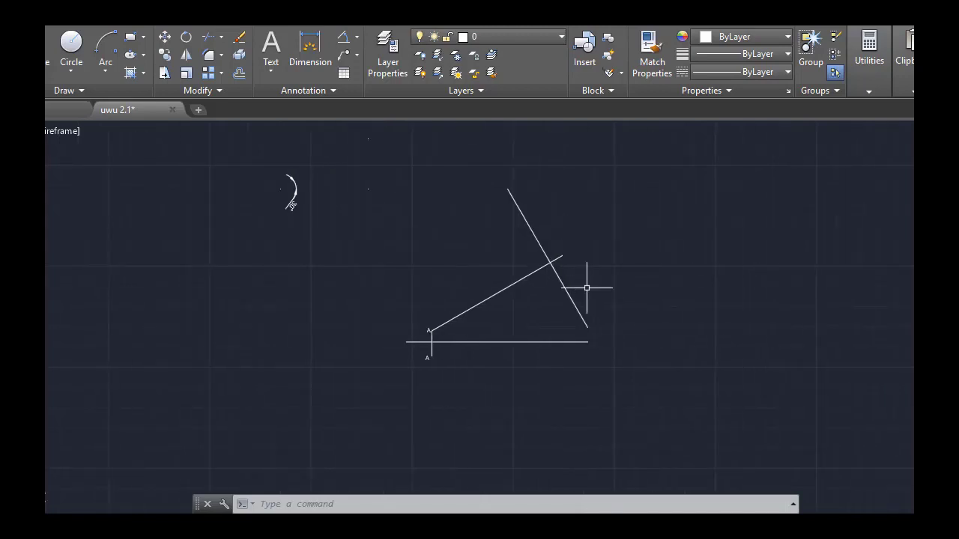
{"action": "scroll", "coordinate": [586, 287], "scroll_direction": "up", "scroll_amount": 2}
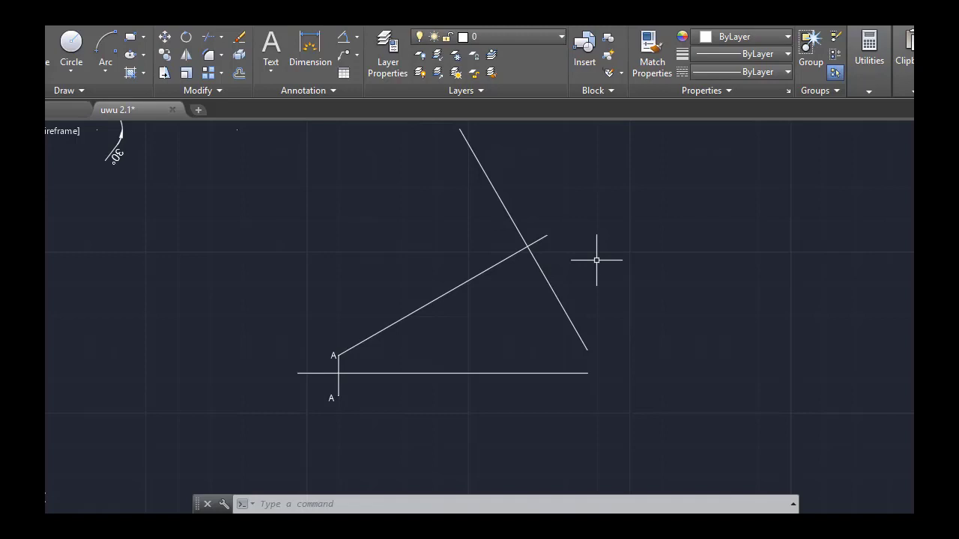
{"action": "middle_click_drag", "start_coordinate": [608, 242], "coordinate": [605, 304]}
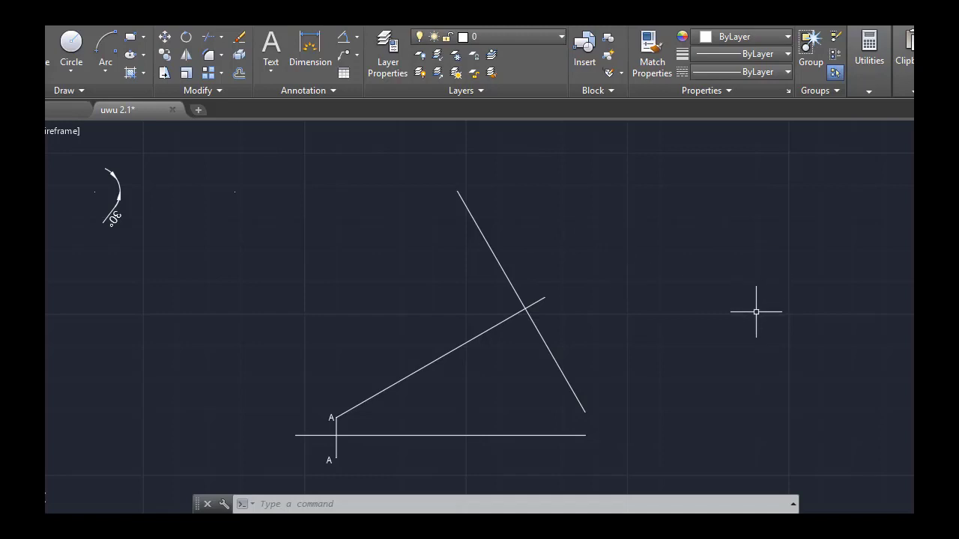
{"action": "middle_click_drag", "start_coordinate": [651, 317], "coordinate": [704, 293]}
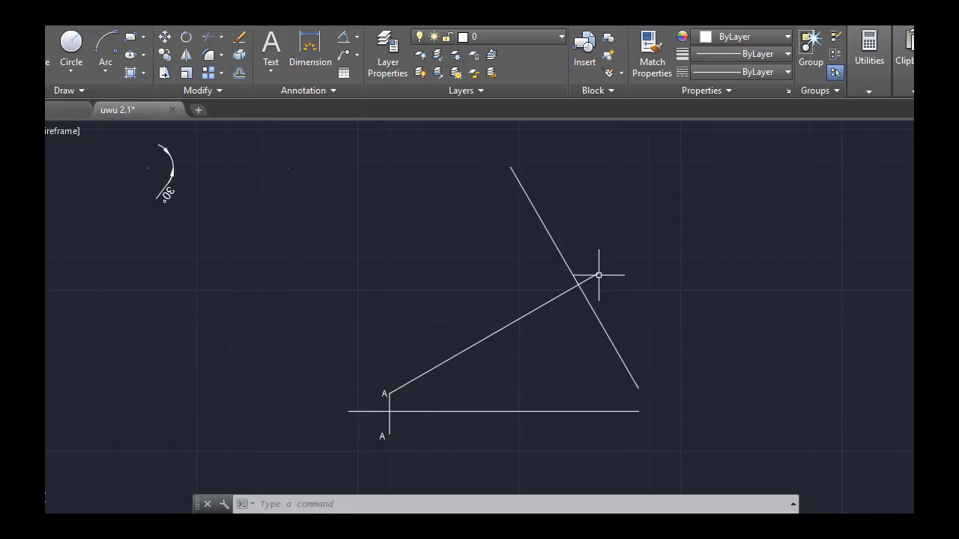
{"action": "left_click", "coordinate": [480, 37]}
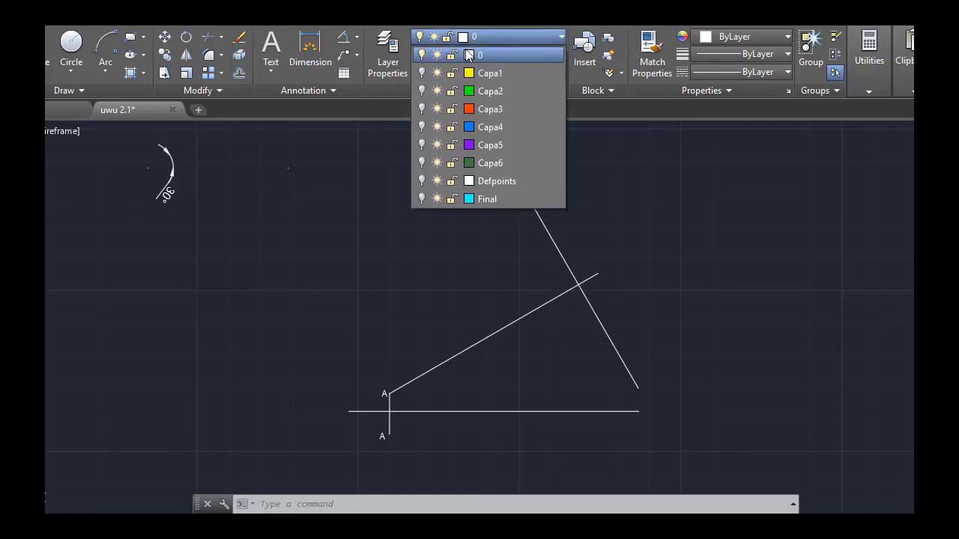
{"action": "left_click", "coordinate": [420, 72]}
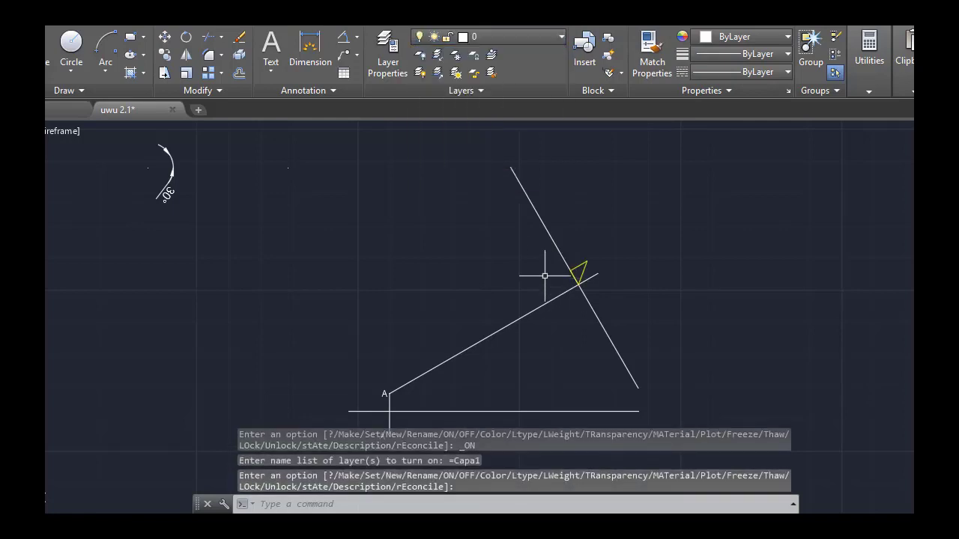
{"action": "scroll", "coordinate": [548, 274], "scroll_direction": "up", "scroll_amount": 5}
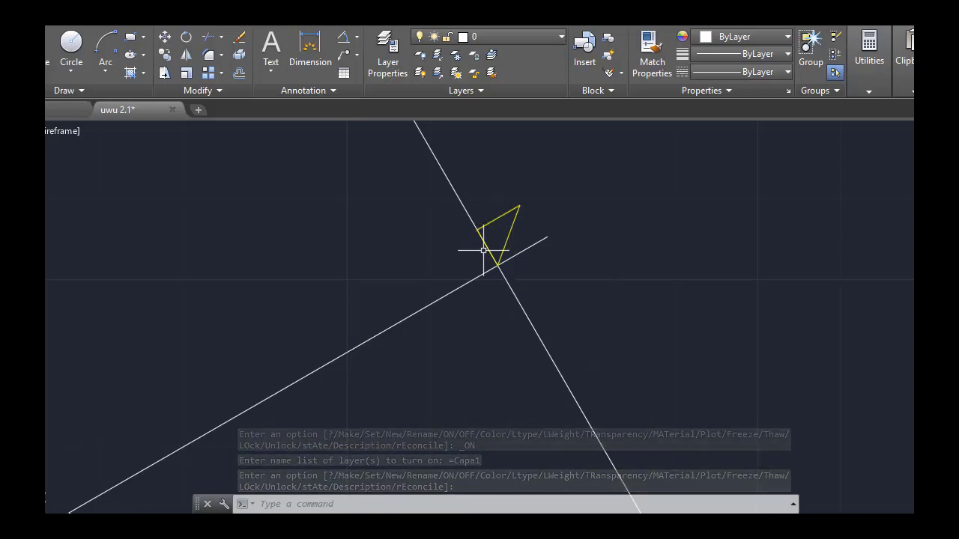
{"action": "mouse_move", "coordinate": [485, 249]}
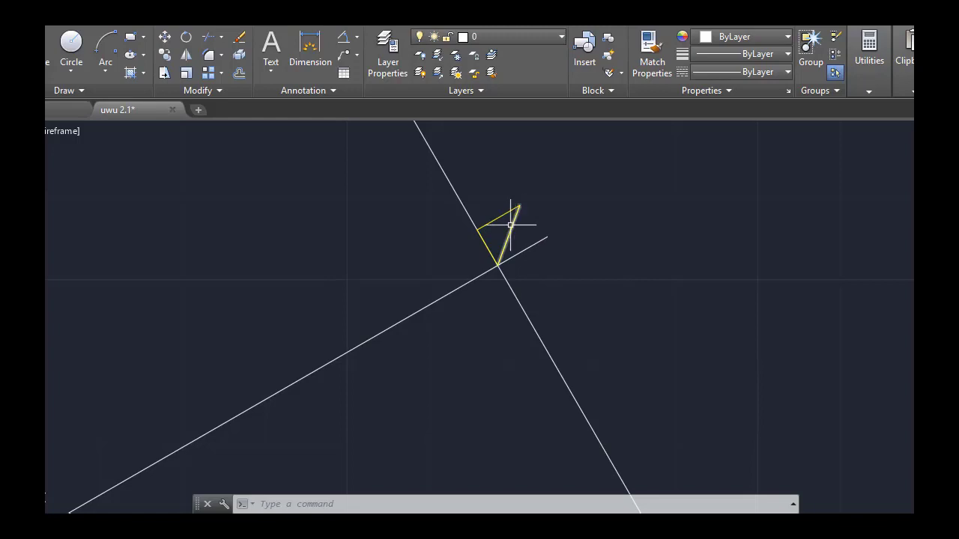
Turn on the Capa2 layer to show the two parallel green lines beside the yellow triangle
{"action": "left_click", "coordinate": [535, 36]}
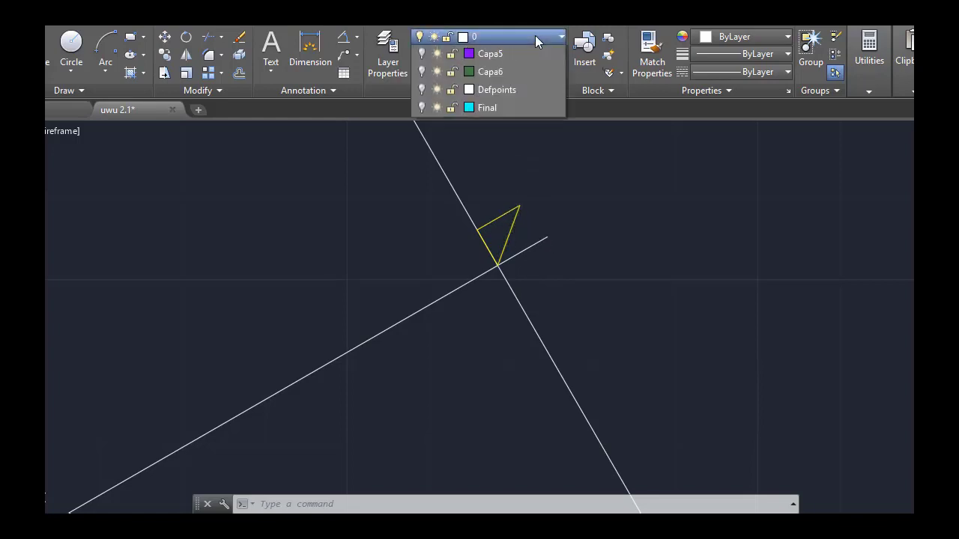
{"action": "left_click", "coordinate": [420, 91]}
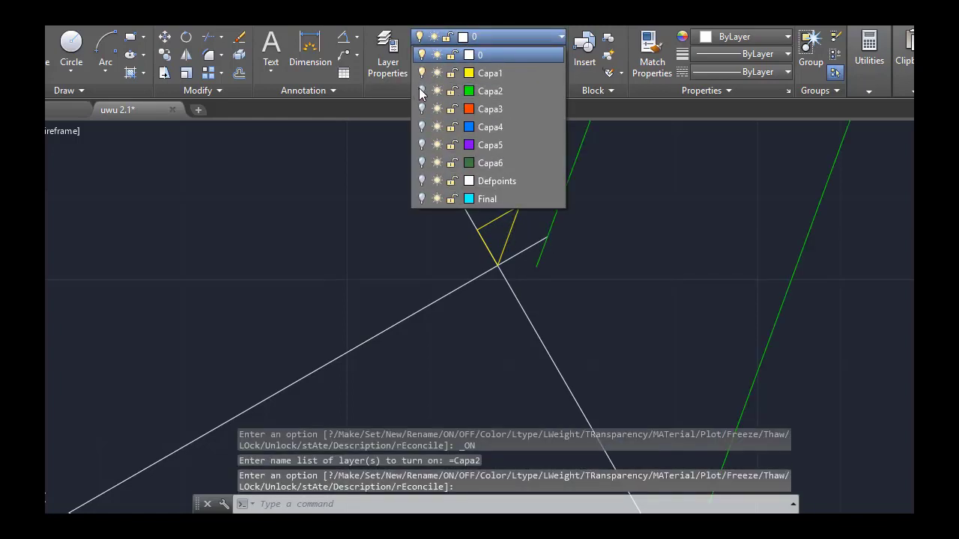
{"action": "middle_click_drag", "start_coordinate": [644, 180], "coordinate": [593, 307]}
{"action": "scroll", "coordinate": [620, 206], "scroll_direction": "down", "scroll_amount": 2}
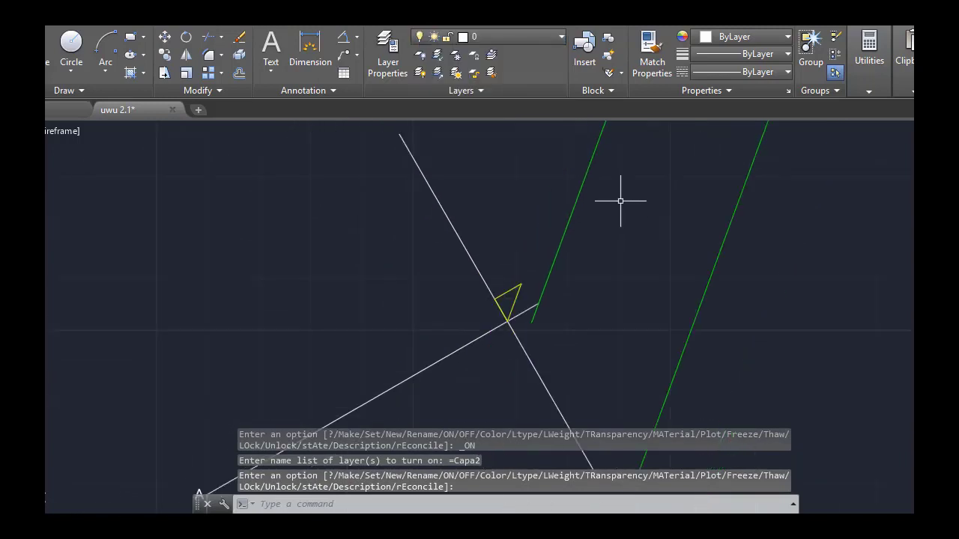
{"action": "middle_click_drag", "start_coordinate": [619, 231], "coordinate": [592, 317]}
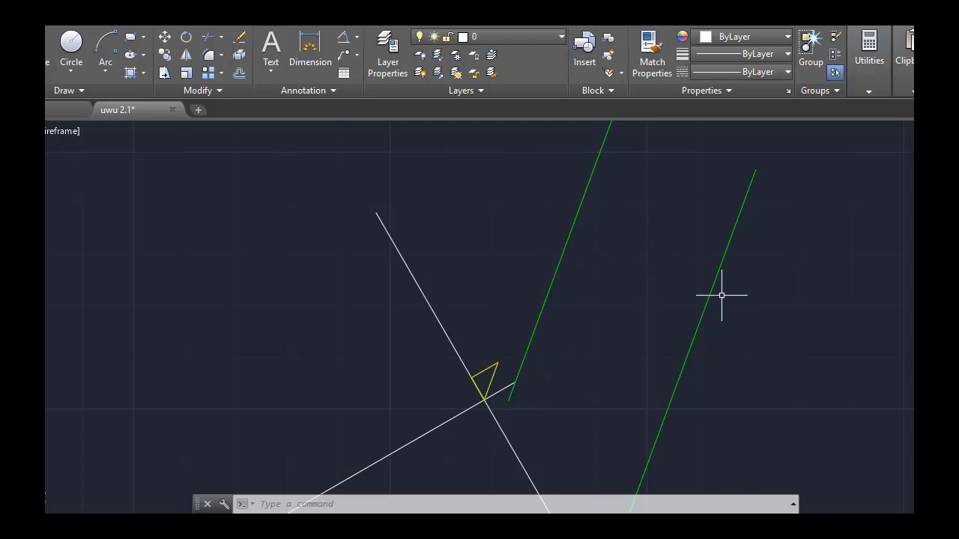
Turn on the Capa3 layer to show the orange 30° slope triangle, the line from A and the orange circle
{"action": "middle_click_drag", "start_coordinate": [744, 314], "coordinate": [575, 202]}
{"action": "middle_click_drag", "start_coordinate": [543, 171], "coordinate": [489, 285]}
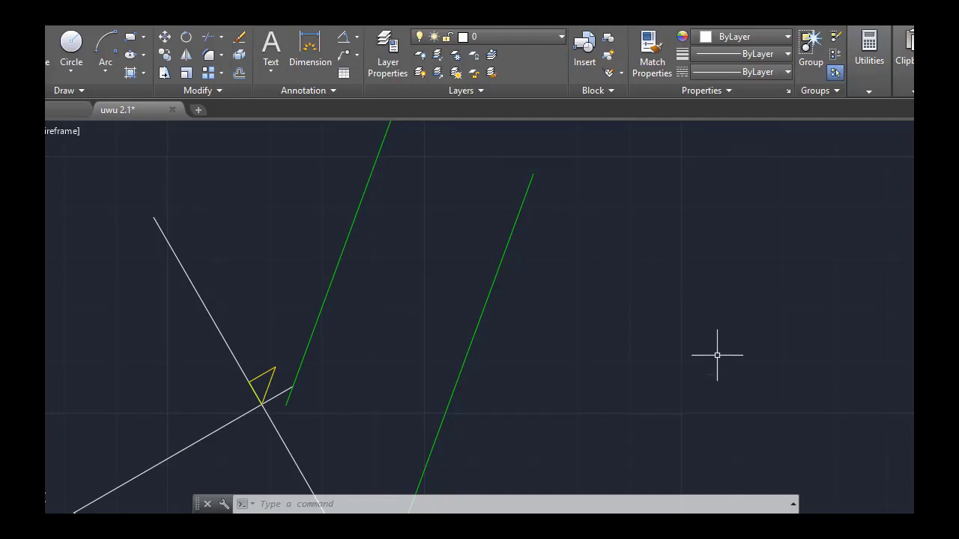
{"action": "middle_click_drag", "start_coordinate": [450, 271], "coordinate": [627, 224]}
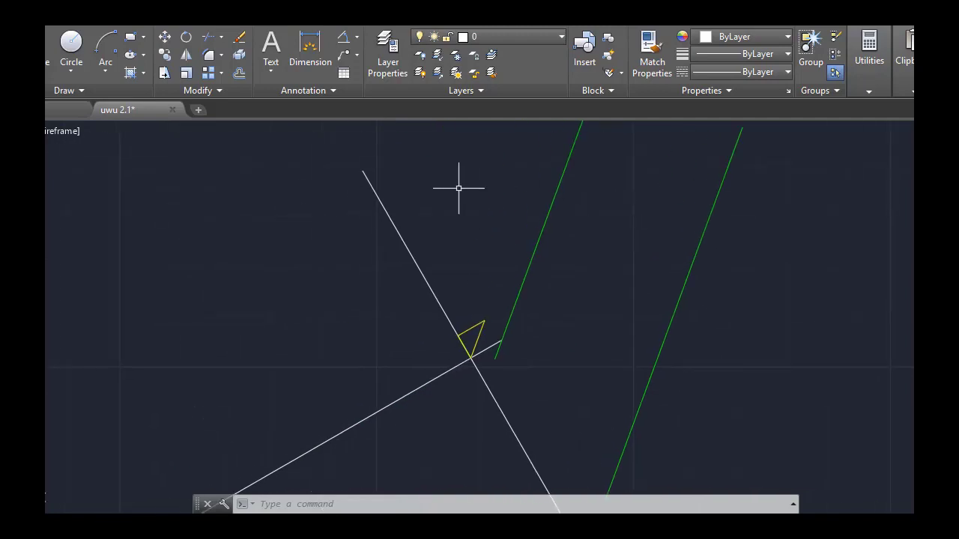
{"action": "mouse_move", "coordinate": [460, 222]}
{"action": "middle_mouse_down"}
{"action": "mouse_move", "coordinate": [462, 231]}
{"action": "mouse_move", "coordinate": [586, 278]}
{"action": "middle_mouse_up"}
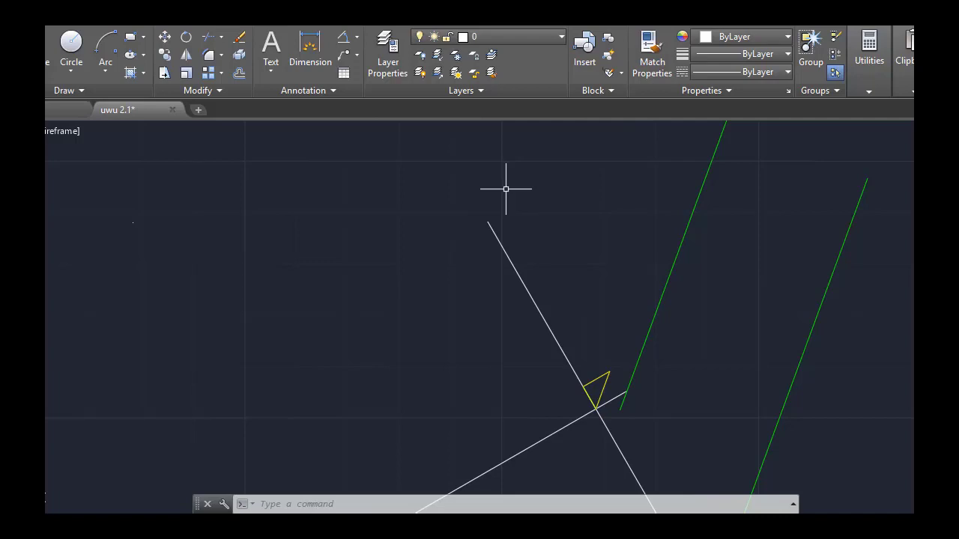
{"action": "left_click", "coordinate": [549, 36]}
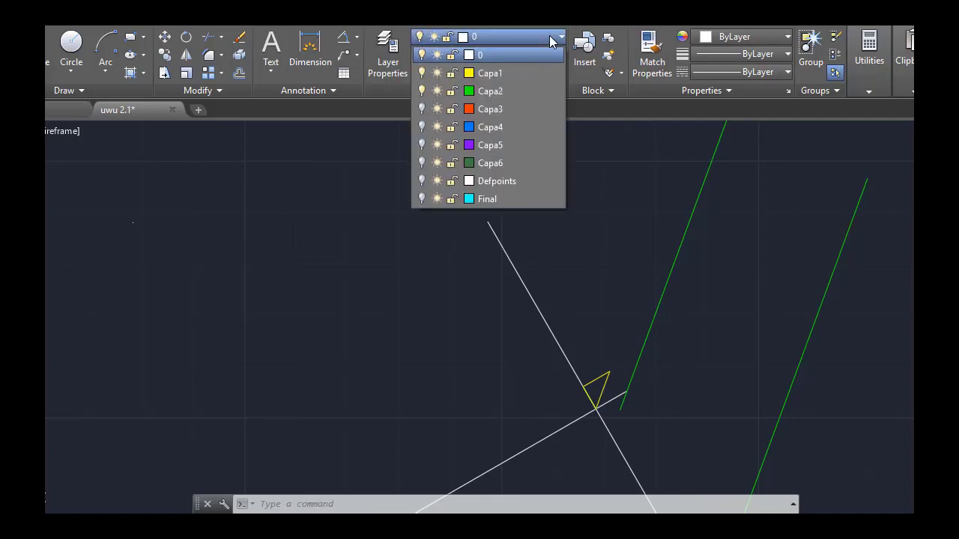
{"action": "left_click", "coordinate": [421, 110]}
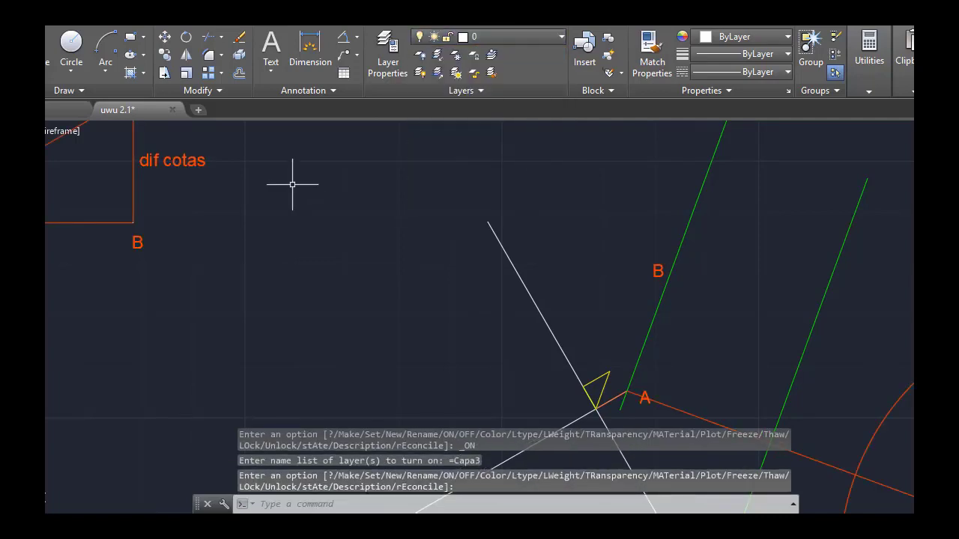
{"action": "mouse_move", "coordinate": [291, 184]}
{"action": "middle_mouse_down"}
{"action": "mouse_move", "coordinate": [419, 185]}
{"action": "mouse_move", "coordinate": [447, 210]}
{"action": "mouse_move", "coordinate": [522, 212]}
{"action": "middle_mouse_up"}
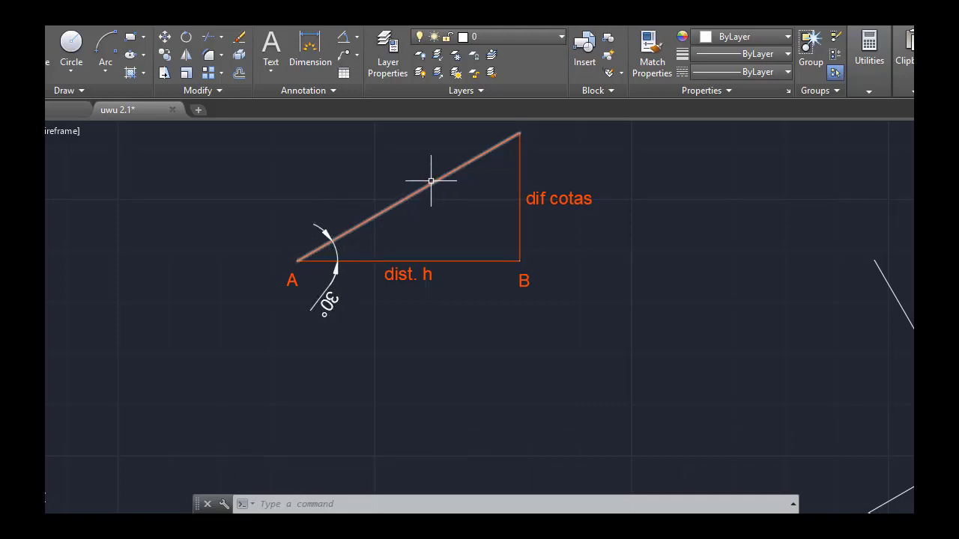
{"action": "mouse_move", "coordinate": [431, 181]}
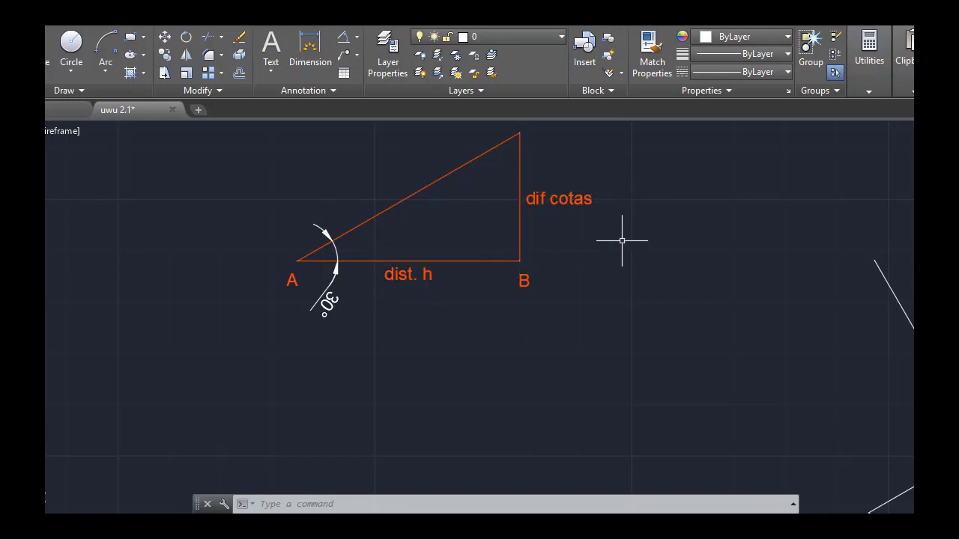
Examine how the orange circle and the line from A relate to the dist. h and dif cotas triangle
{"action": "middle_click_drag", "start_coordinate": [622, 240], "coordinate": [439, 197]}
{"action": "middle_click_drag", "start_coordinate": [698, 257], "coordinate": [487, 208]}
{"action": "scroll", "coordinate": [488, 216], "scroll_direction": "down", "scroll_amount": 4}
{"action": "scroll", "coordinate": [491, 225], "scroll_direction": "up", "scroll_amount": 2}
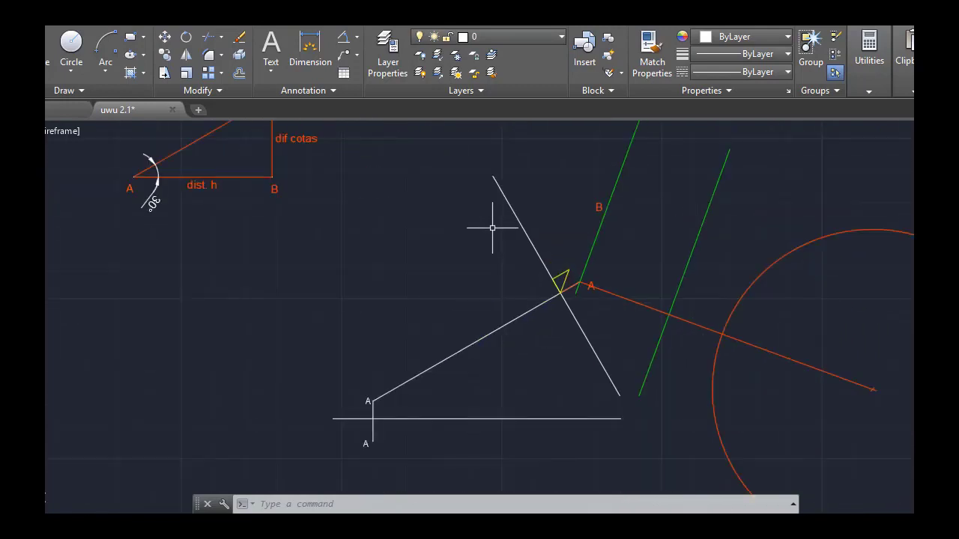
{"action": "middle_click_drag", "start_coordinate": [402, 190], "coordinate": [466, 281]}
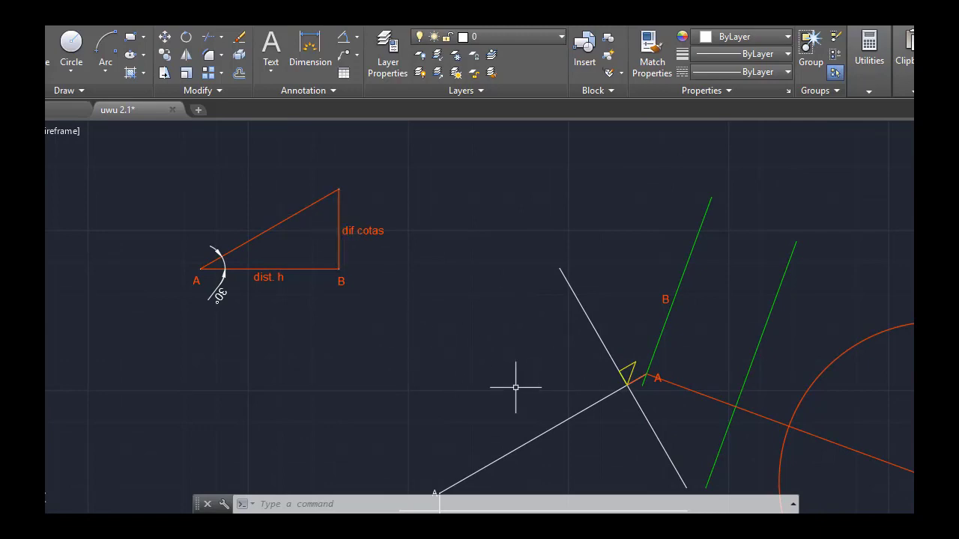
{"action": "mouse_move", "coordinate": [585, 330]}
{"action": "middle_mouse_down"}
{"action": "mouse_move", "coordinate": [445, 310]}
{"action": "mouse_move", "coordinate": [382, 277]}
{"action": "mouse_move", "coordinate": [364, 223]}
{"action": "middle_mouse_up"}
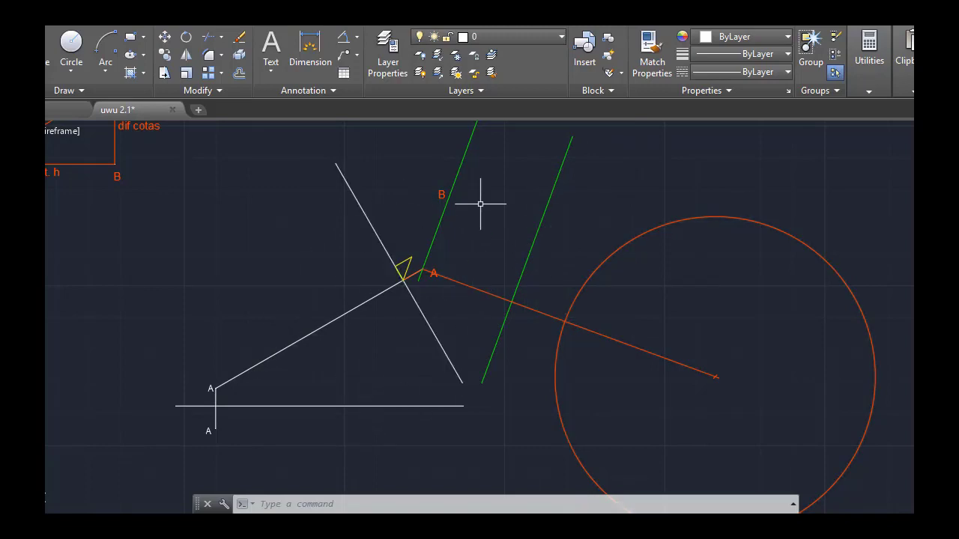
{"action": "scroll", "coordinate": [725, 371], "scroll_direction": "up", "scroll_amount": 4}
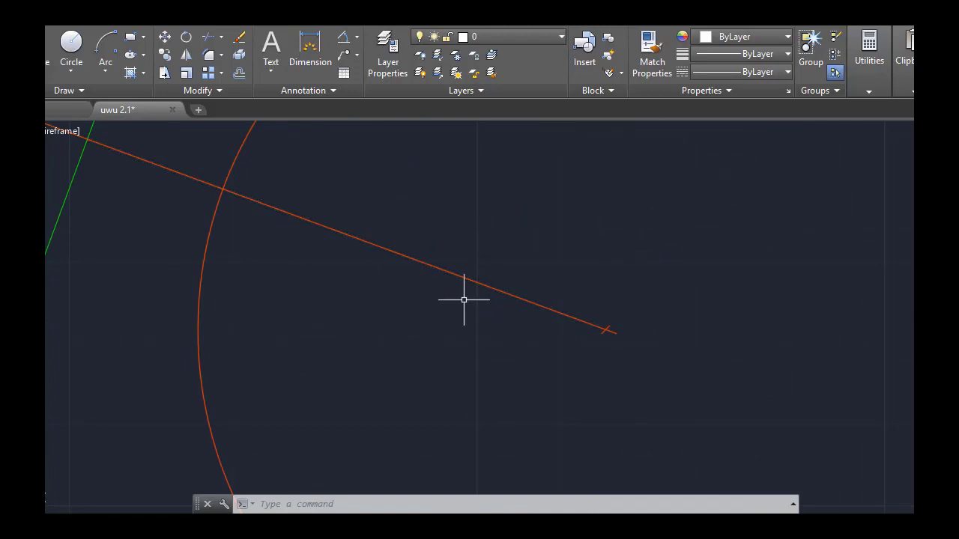
{"action": "scroll", "coordinate": [522, 289], "scroll_direction": "down", "scroll_amount": 2}
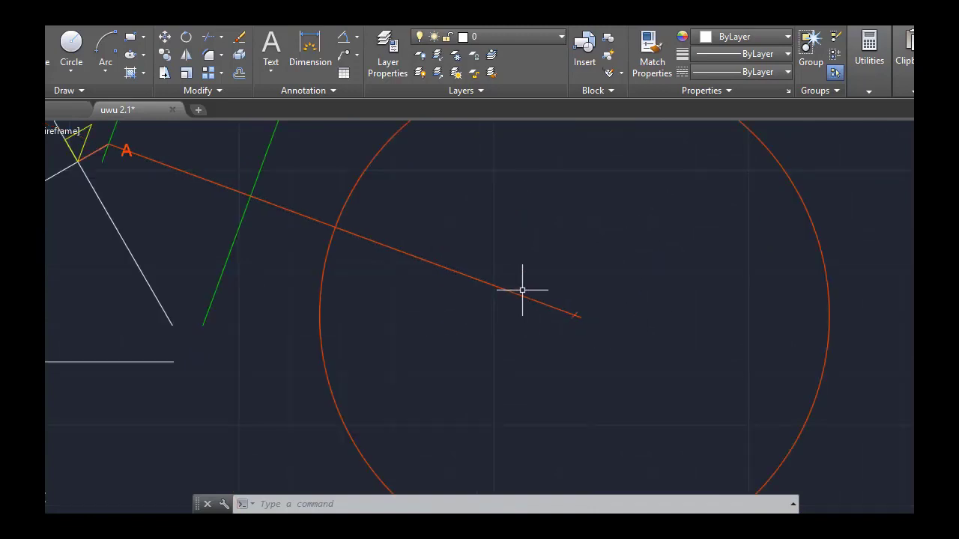
{"action": "scroll", "coordinate": [534, 235], "scroll_direction": "down", "scroll_amount": 2}
{"action": "middle_click_drag", "start_coordinate": [535, 235], "coordinate": [565, 305]}
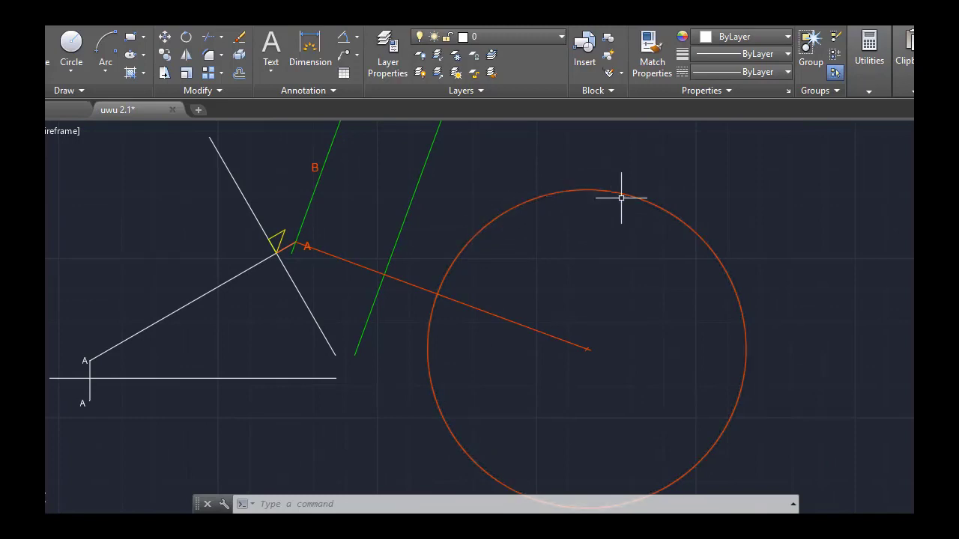
{"action": "middle_click_drag", "start_coordinate": [472, 161], "coordinate": [730, 186]}
{"action": "middle_click_drag", "start_coordinate": [375, 202], "coordinate": [607, 274]}
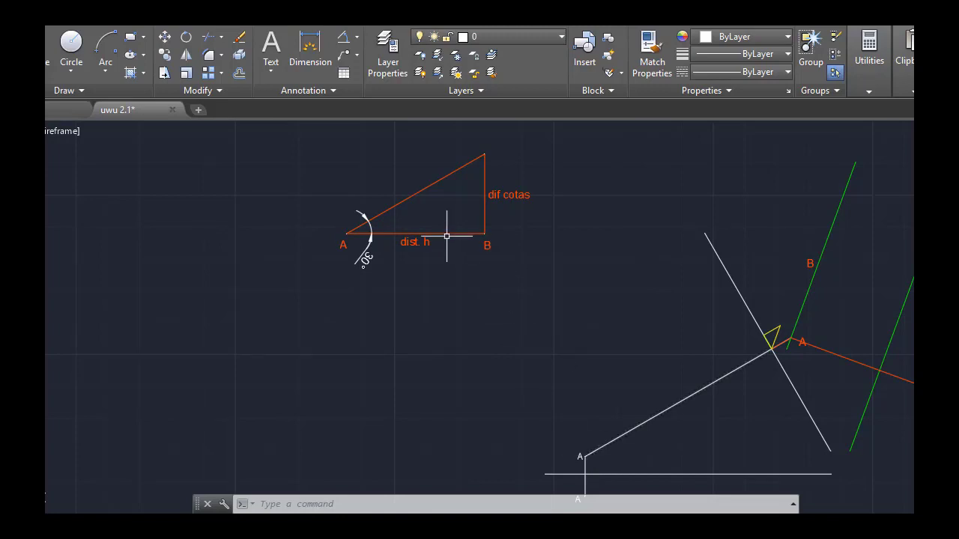
Turn on the Capa4 layer to show the blue circle around point A and its vertical chord
{"action": "left_click", "coordinate": [509, 37]}
{"action": "left_click", "coordinate": [421, 127]}
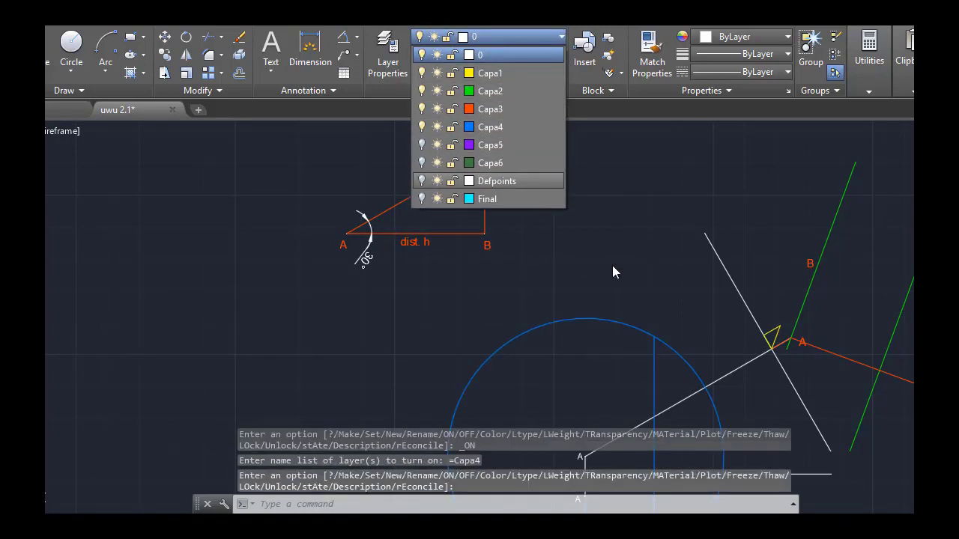
{"action": "mouse_move", "coordinate": [613, 267]}
{"action": "middle_mouse_down"}
{"action": "mouse_move", "coordinate": [610, 227]}
{"action": "mouse_move", "coordinate": [557, 178]}
{"action": "middle_mouse_up"}
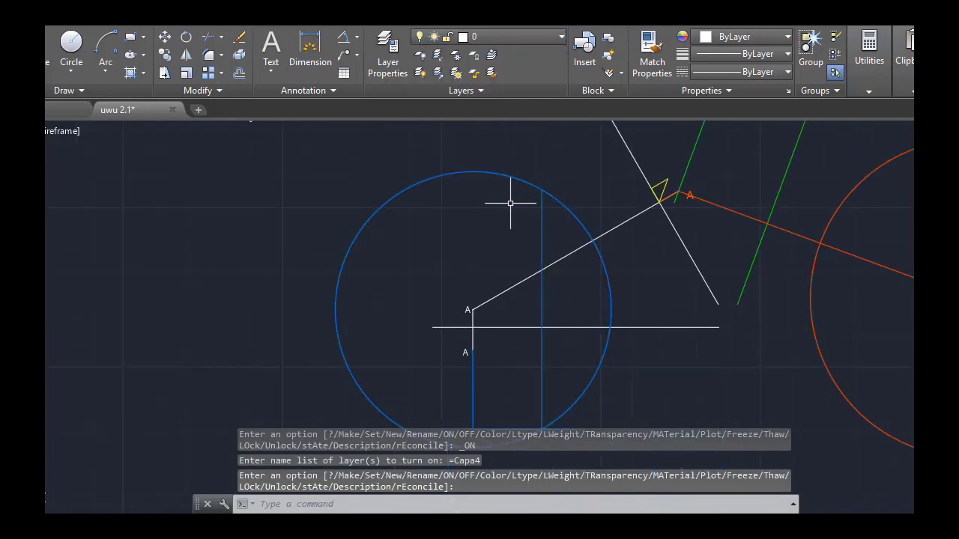
{"action": "mouse_move", "coordinate": [454, 225]}
{"action": "middle_mouse_down"}
{"action": "mouse_move", "coordinate": [392, 200]}
{"action": "mouse_move", "coordinate": [497, 316]}
{"action": "middle_mouse_up"}
{"action": "middle_click_drag", "start_coordinate": [480, 209], "coordinate": [502, 272]}
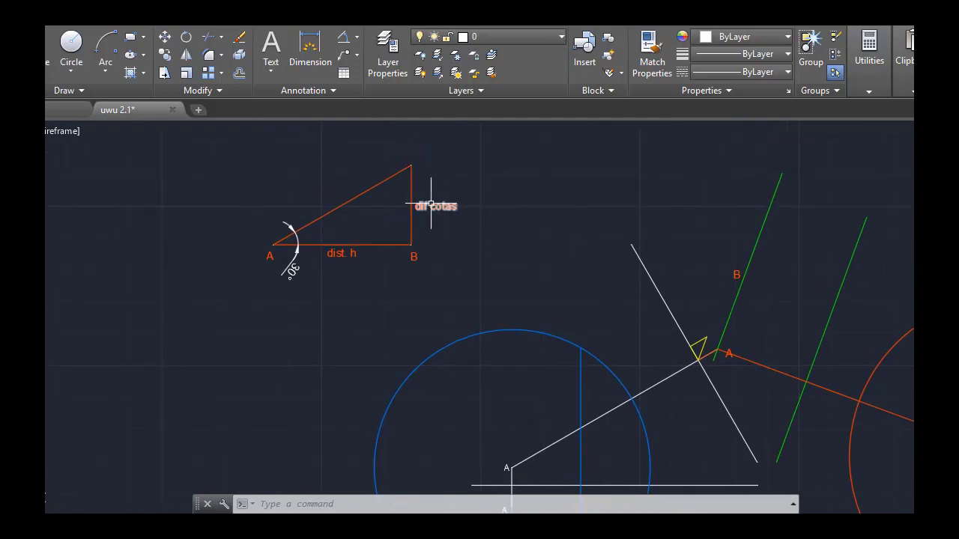
Compare the blue circle, its vertical chord and the offset below A with the orange slope triangle
{"action": "middle_click_drag", "start_coordinate": [482, 242], "coordinate": [487, 161]}
{"action": "middle_click_drag", "start_coordinate": [505, 302], "coordinate": [488, 185]}
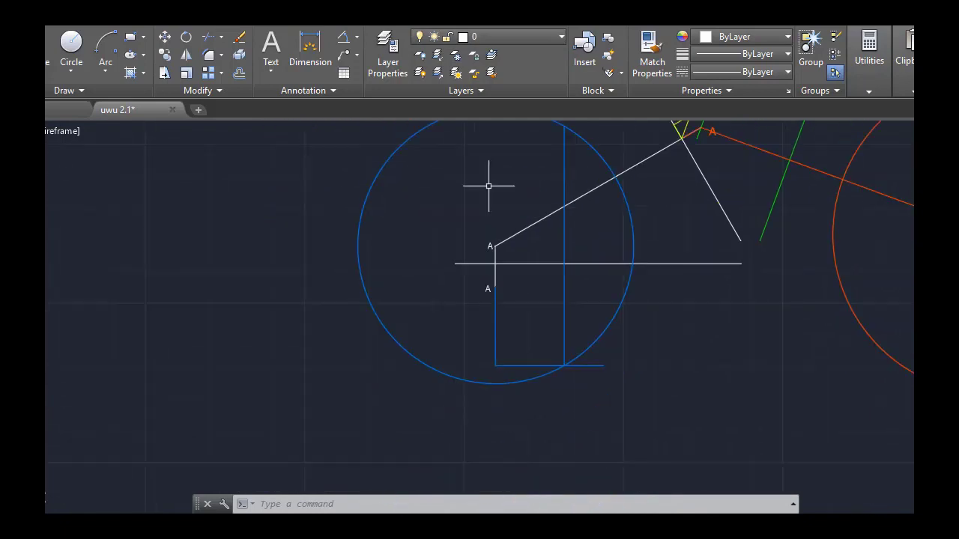
{"action": "scroll", "coordinate": [494, 247], "scroll_direction": "up", "scroll_amount": 2}
{"action": "middle_click_drag", "start_coordinate": [514, 322], "coordinate": [510, 282]}
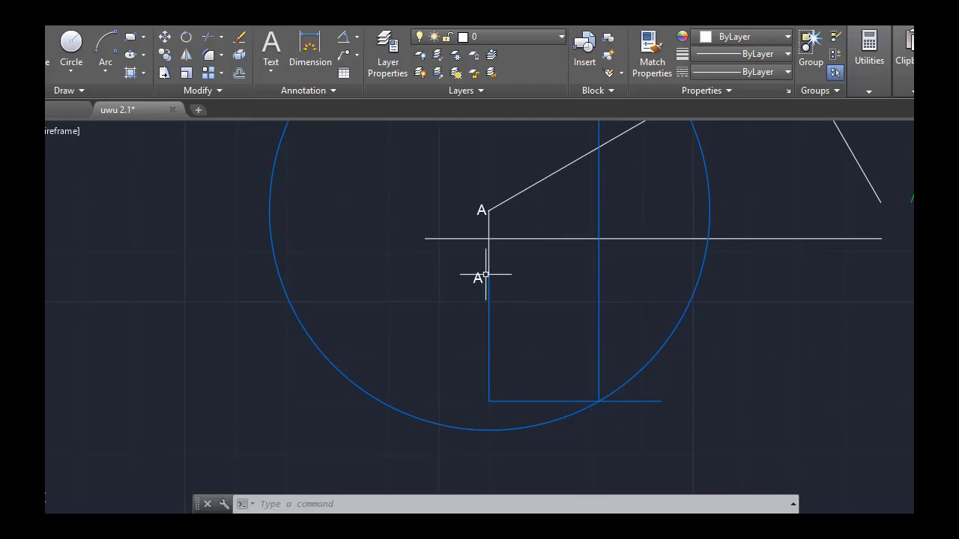
{"action": "scroll", "coordinate": [451, 243], "scroll_direction": "down", "scroll_amount": 2}
{"action": "middle_click_drag", "start_coordinate": [429, 194], "coordinate": [443, 382]}
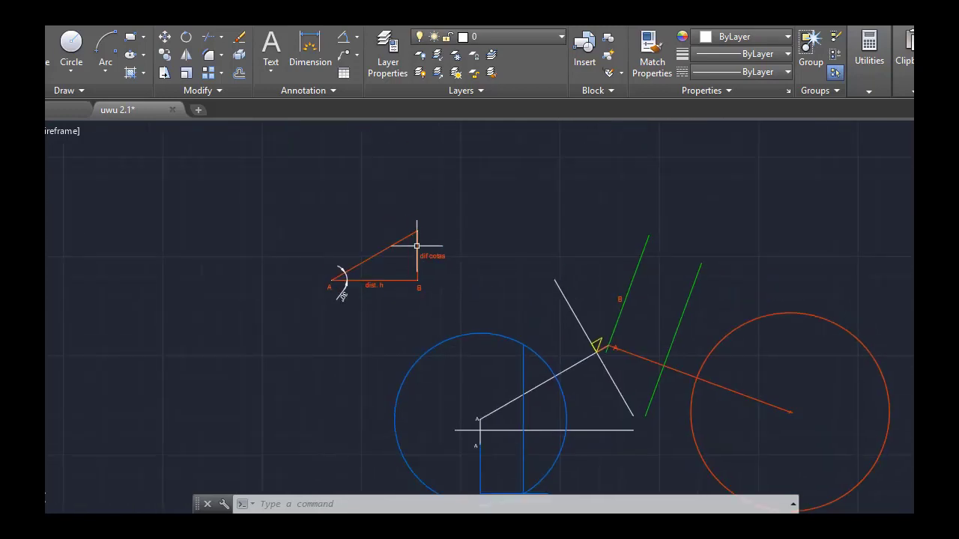
{"action": "scroll", "coordinate": [448, 323], "scroll_direction": "up", "scroll_amount": 2}
{"action": "middle_click_drag", "start_coordinate": [467, 412], "coordinate": [460, 261]}
{"action": "mouse_move", "coordinate": [503, 429]}
{"action": "middle_mouse_down"}
{"action": "mouse_move", "coordinate": [478, 304]}
{"action": "mouse_move", "coordinate": [446, 218]}
{"action": "middle_mouse_up"}
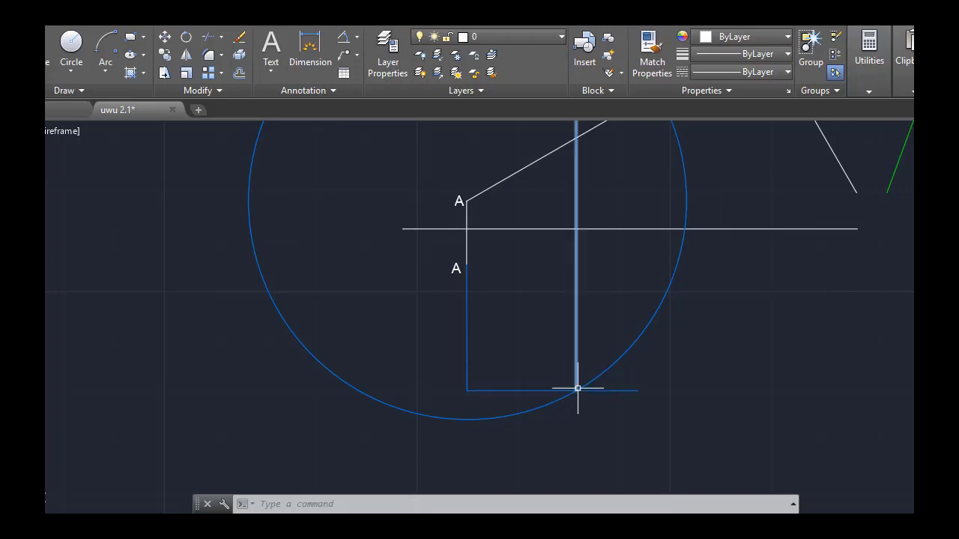
{"action": "middle_click_drag", "start_coordinate": [558, 272], "coordinate": [555, 430]}
{"action": "middle_click_drag", "start_coordinate": [546, 239], "coordinate": [541, 314]}
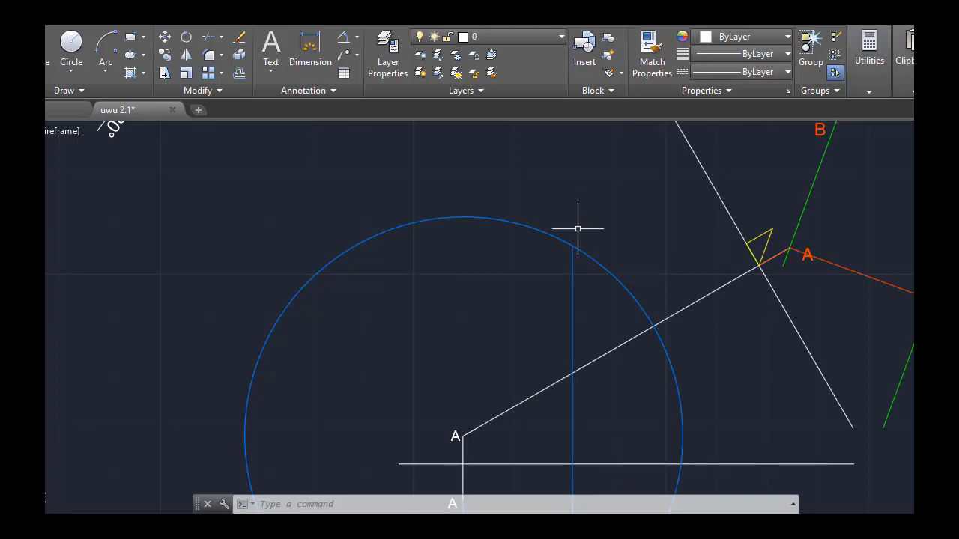
{"action": "middle_click_drag", "start_coordinate": [600, 225], "coordinate": [519, 220]}
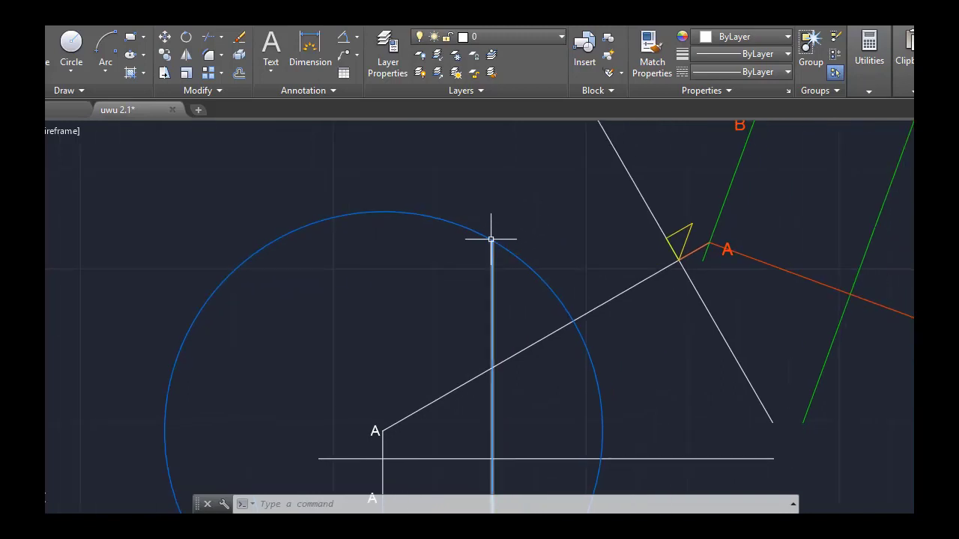
{"action": "scroll", "coordinate": [514, 217], "scroll_direction": "down", "scroll_amount": 2}
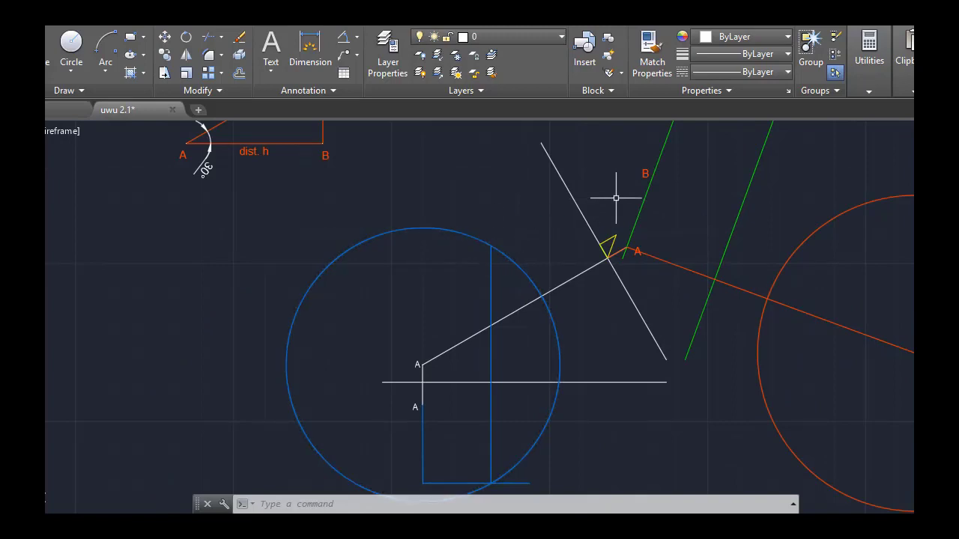
Turn on the Capa5 layer to show the purple line through A and B, the projection line, the circle and the triangle
{"action": "left_click", "coordinate": [514, 38]}
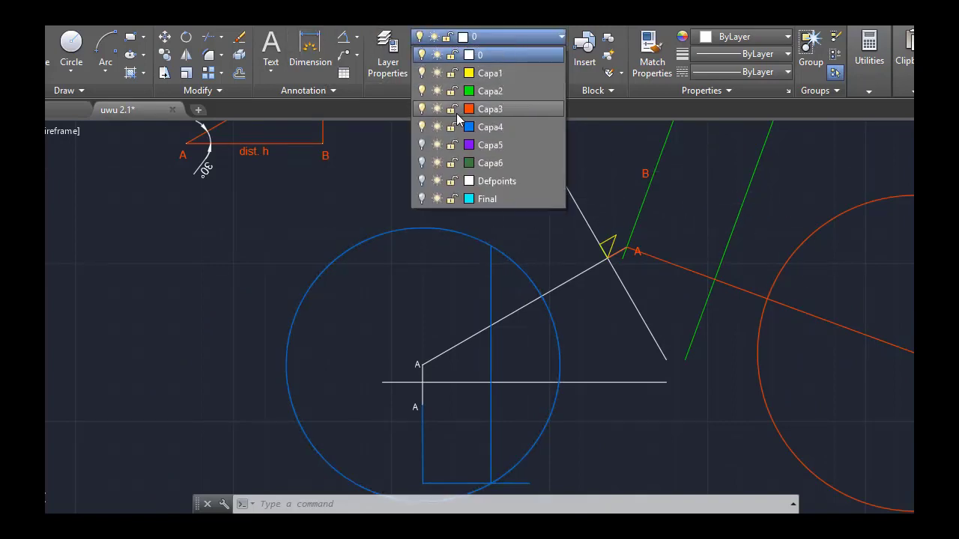
{"action": "left_click", "coordinate": [421, 145]}
{"action": "middle_click_drag", "start_coordinate": [408, 292], "coordinate": [388, 271]}
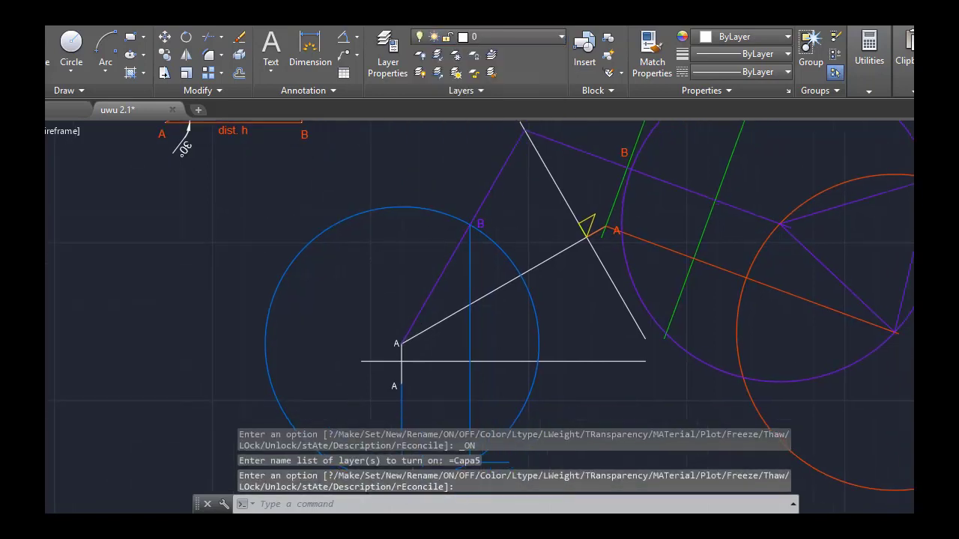
{"action": "middle_click_drag", "start_coordinate": [445, 246], "coordinate": [351, 357]}
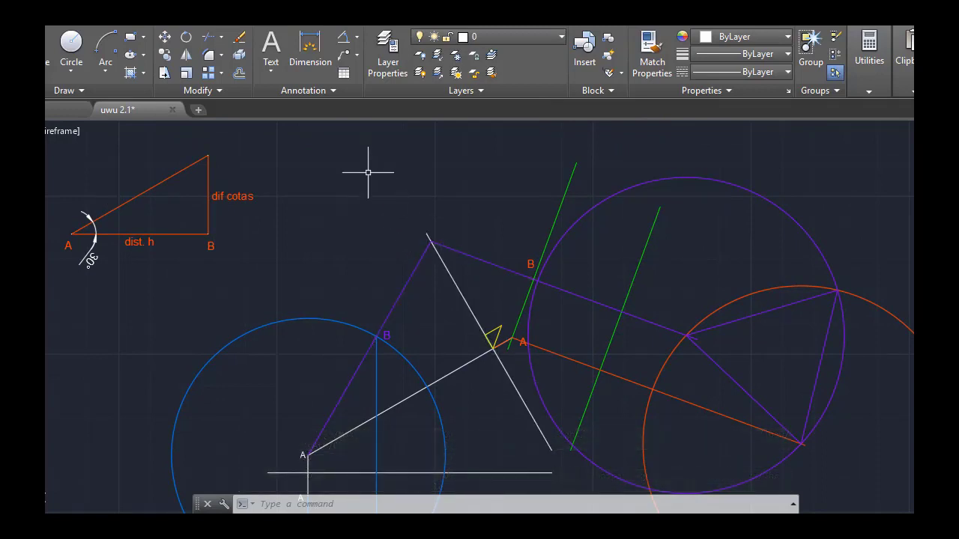
{"action": "mouse_move", "coordinate": [427, 233]}
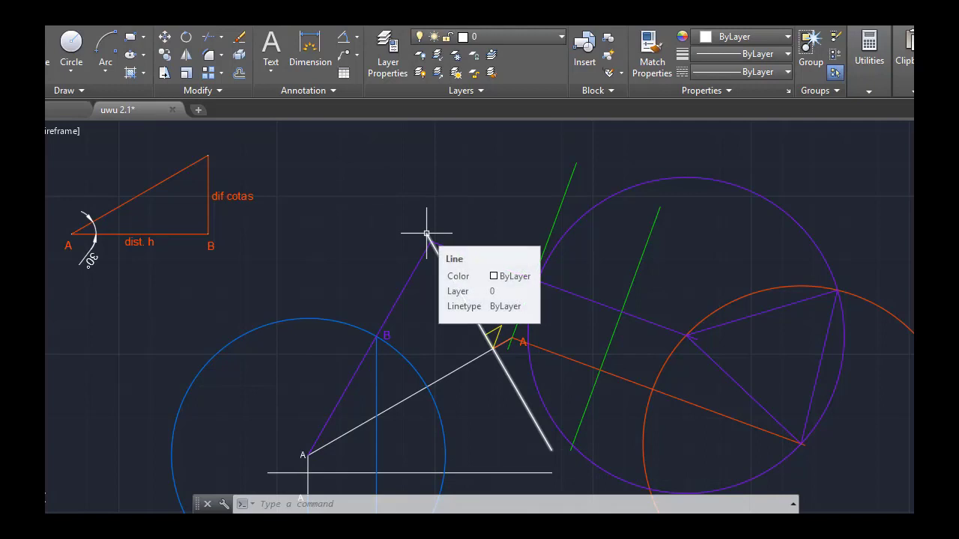
{"action": "mouse_move", "coordinate": [432, 242]}
{"action": "middle_mouse_down"}
{"action": "mouse_move", "coordinate": [424, 225]}
{"action": "mouse_move", "coordinate": [368, 215]}
{"action": "middle_mouse_up"}
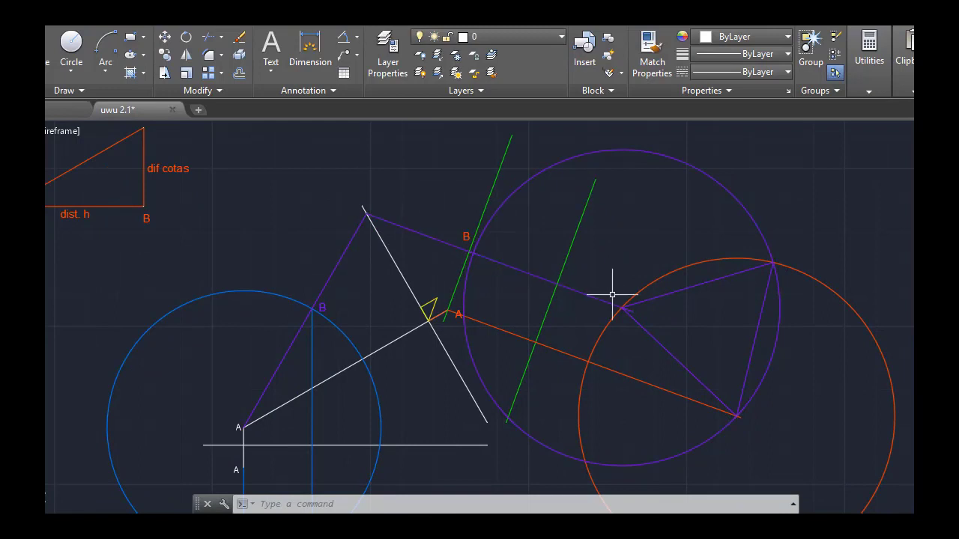
{"action": "scroll", "coordinate": [656, 311], "scroll_direction": "up", "scroll_amount": 2}
{"action": "scroll", "coordinate": [602, 306], "scroll_direction": "up", "scroll_amount": 2}
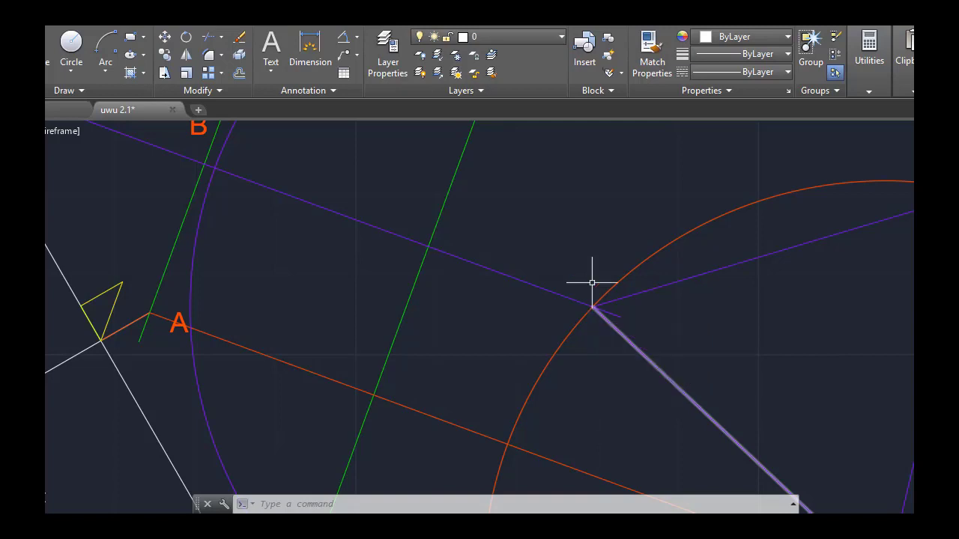
{"action": "scroll", "coordinate": [593, 253], "scroll_direction": "down", "scroll_amount": 2}
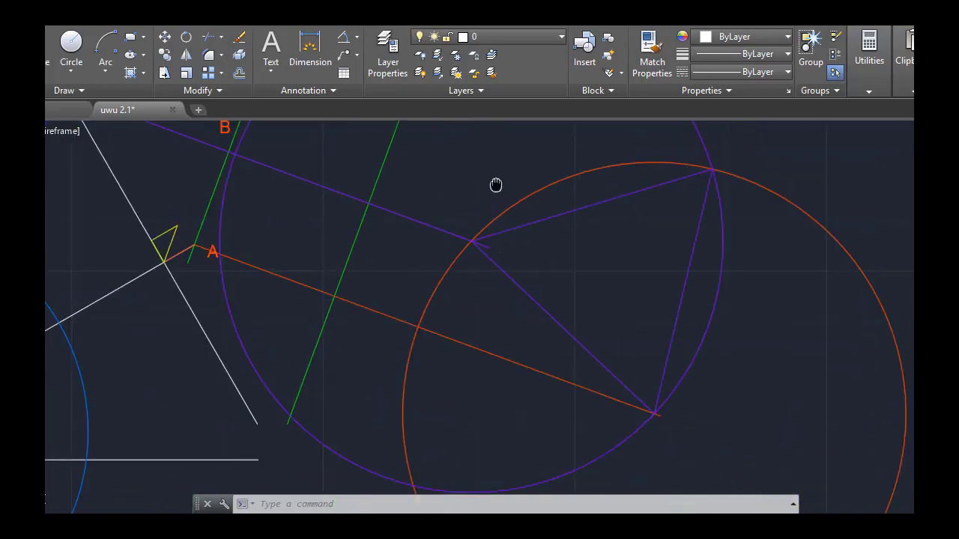
Examine how the purple circle crosses the orange circle to form the purple triangle, and how it relates to lines A and B
{"action": "middle_click_drag", "start_coordinate": [496, 185], "coordinate": [496, 204]}
{"action": "middle_click_drag", "start_coordinate": [687, 199], "coordinate": [644, 213]}
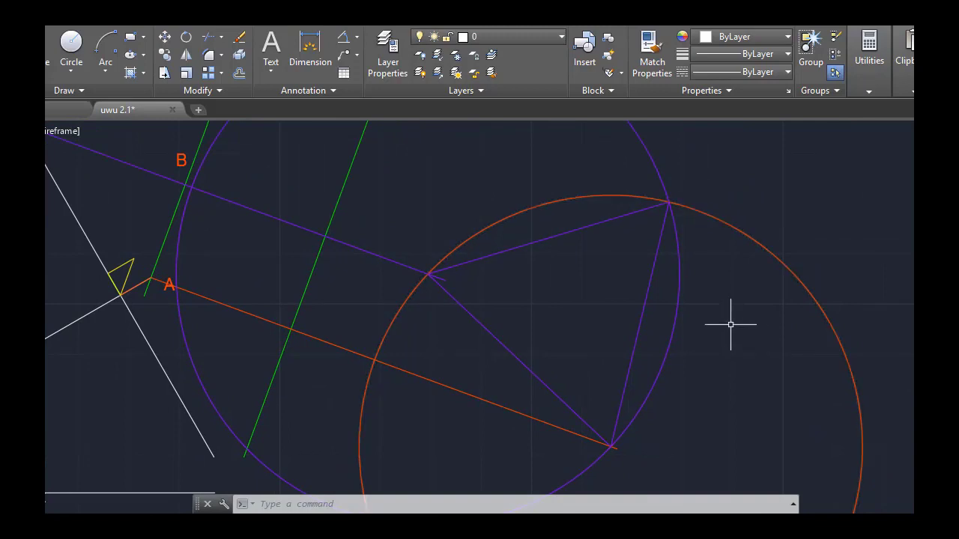
{"action": "middle_click_drag", "start_coordinate": [717, 372], "coordinate": [675, 308]}
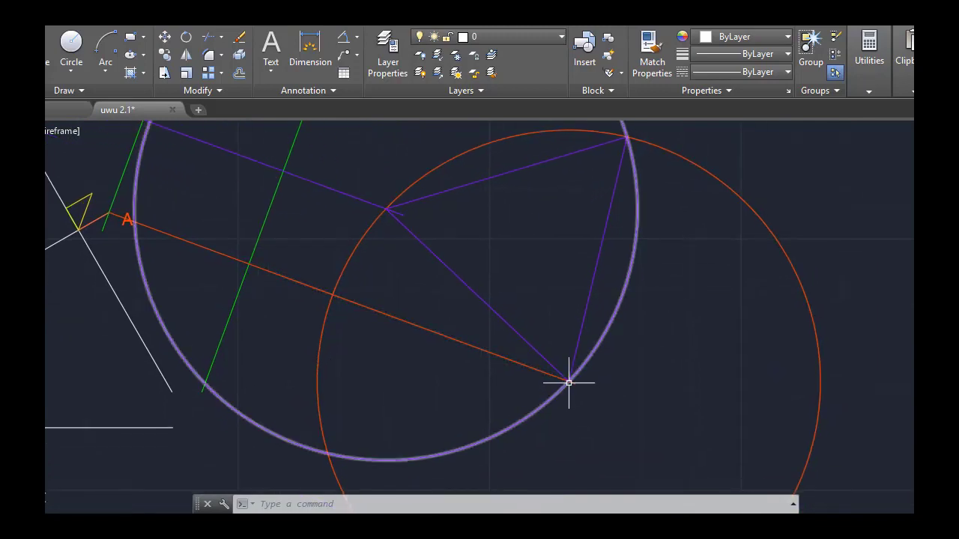
{"action": "middle_click_drag", "start_coordinate": [663, 274], "coordinate": [691, 386]}
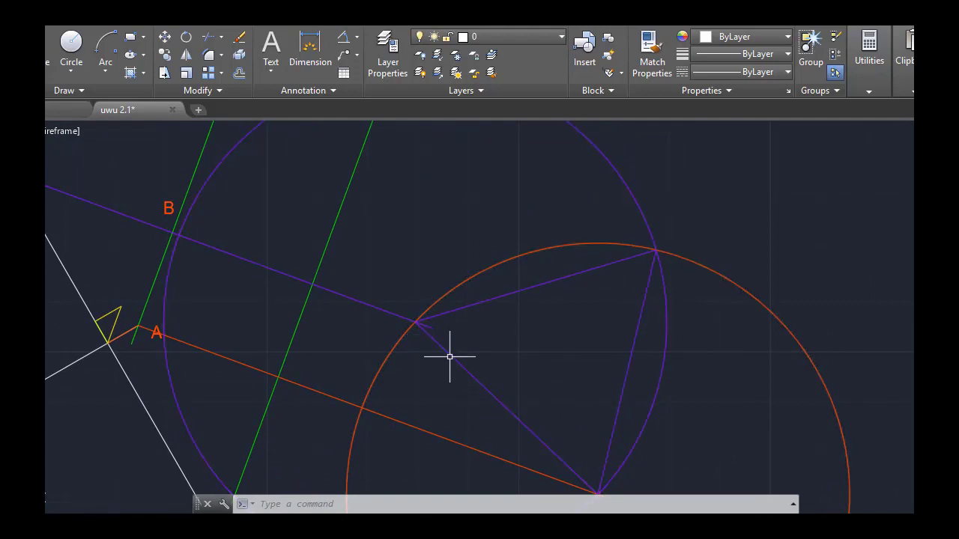
{"action": "scroll", "coordinate": [517, 195], "scroll_direction": "down", "scroll_amount": 2}
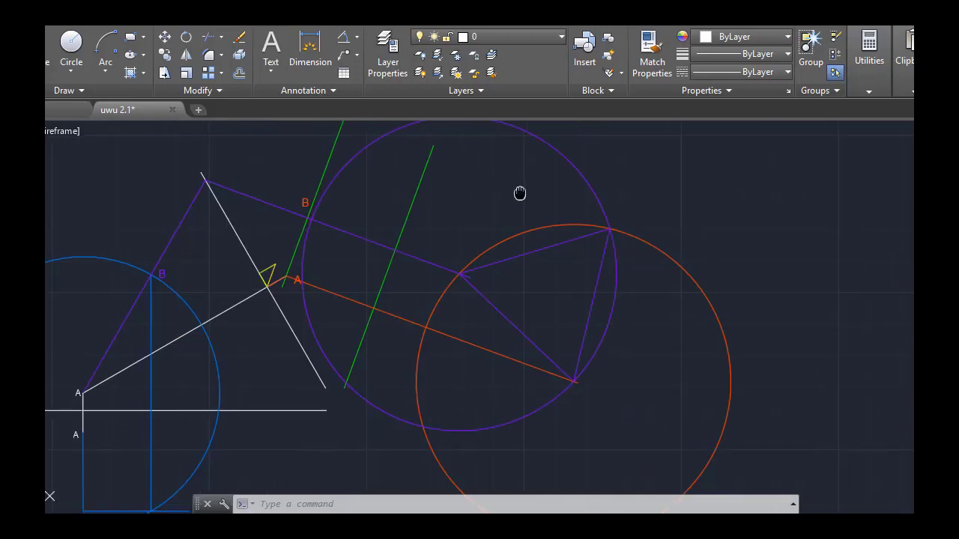
{"action": "middle_click_drag", "start_coordinate": [520, 193], "coordinate": [624, 186]}
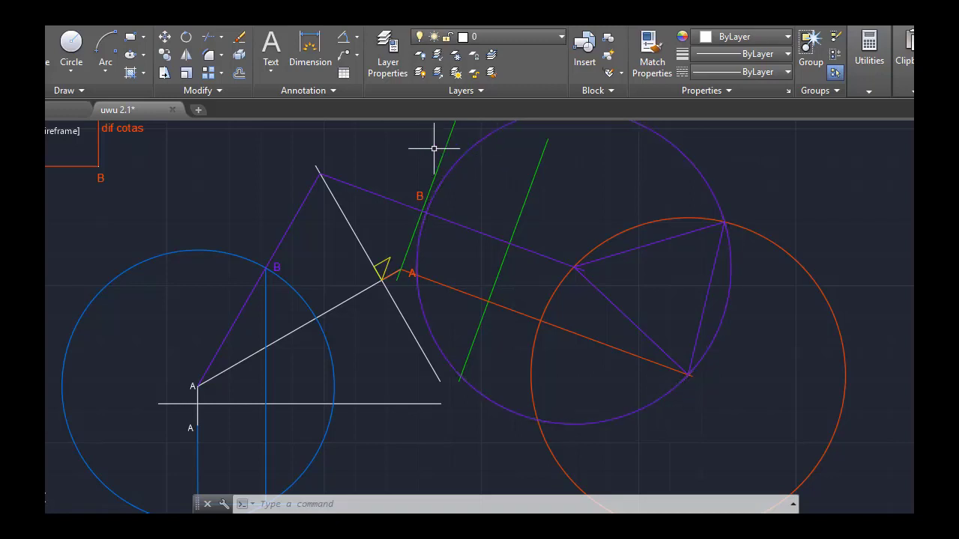
Turn on the Capa6 layer to show the dark green circles, projection lines and the third vertex in every view
{"action": "left_click", "coordinate": [498, 37]}
{"action": "left_click", "coordinate": [421, 163]}
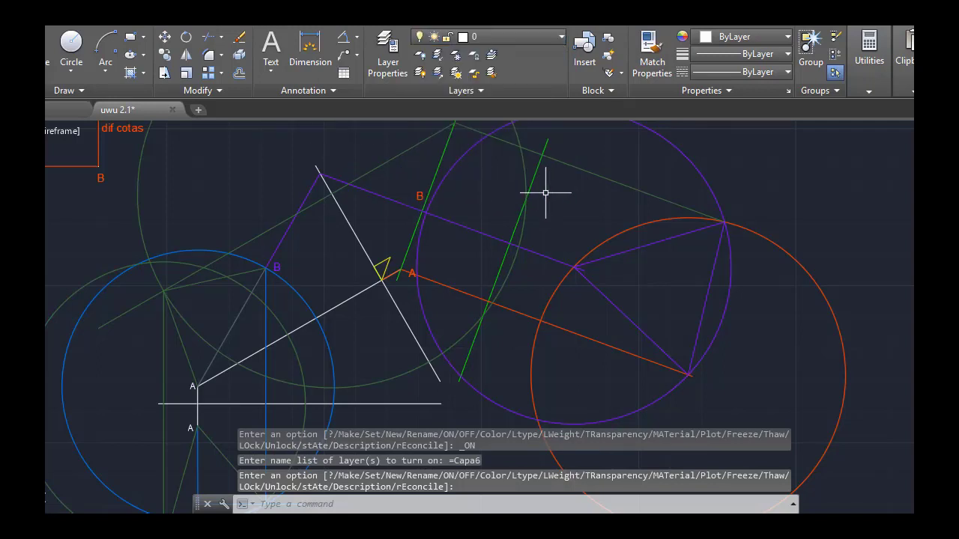
{"action": "mouse_move", "coordinate": [299, 184]}
{"action": "middle_mouse_down"}
{"action": "mouse_move", "coordinate": [439, 156]}
{"action": "mouse_move", "coordinate": [456, 199]}
{"action": "middle_mouse_up"}
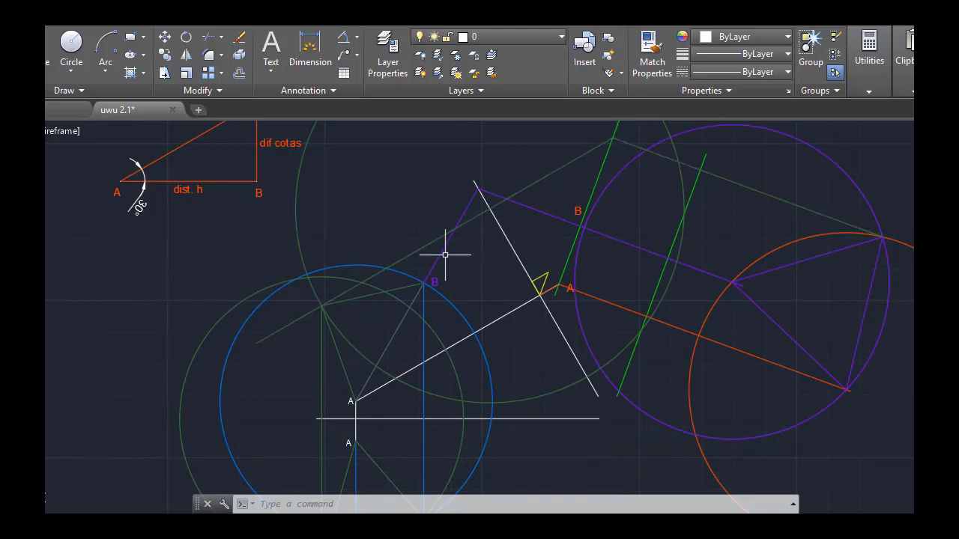
Examine how the dark green projection lines and circles locate the third vertex of the triangles around both A points
{"action": "middle_click_drag", "start_coordinate": [589, 205], "coordinate": [509, 282]}
{"action": "mouse_move", "coordinate": [420, 313]}
{"action": "middle_mouse_down"}
{"action": "mouse_move", "coordinate": [462, 258]}
{"action": "mouse_move", "coordinate": [444, 336]}
{"action": "middle_mouse_up"}
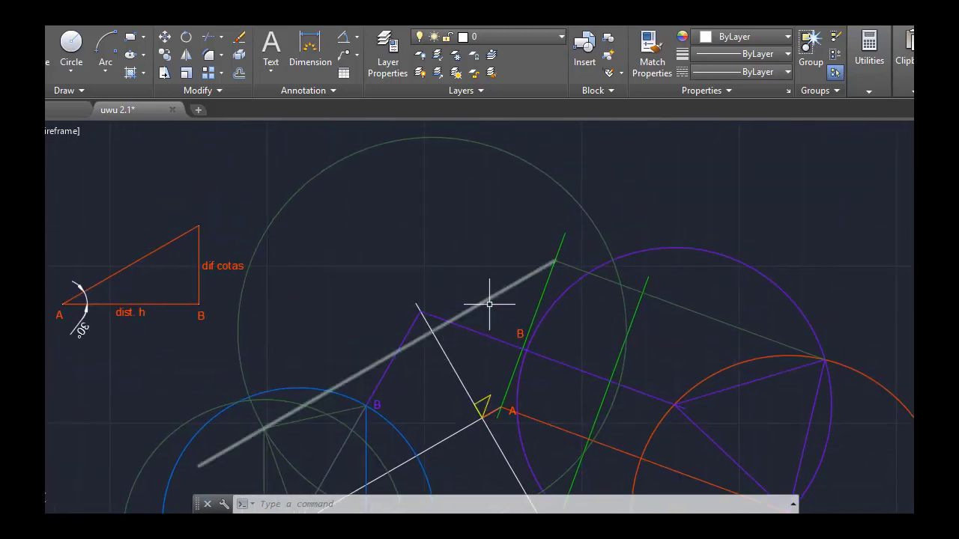
{"action": "middle_click_drag", "start_coordinate": [395, 268], "coordinate": [342, 212]}
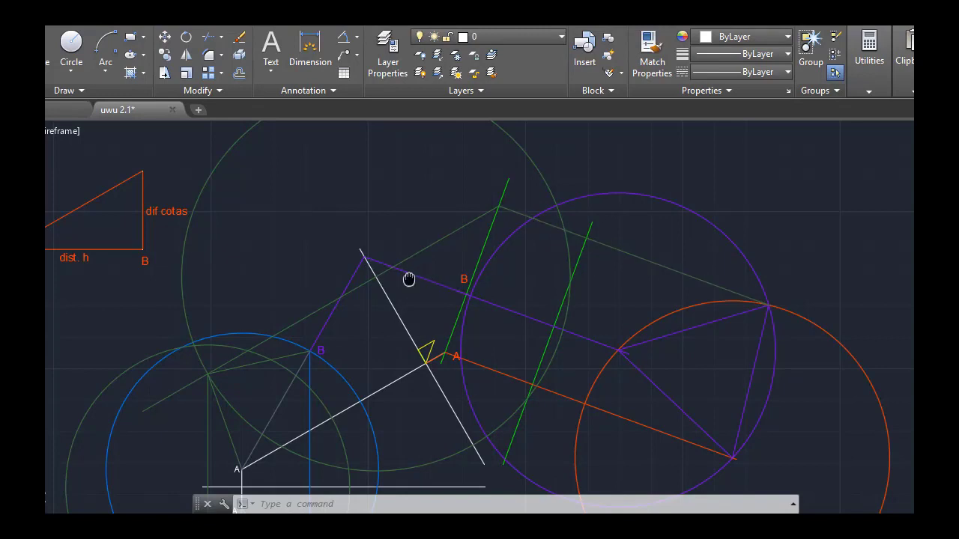
{"action": "middle_click_drag", "start_coordinate": [409, 278], "coordinate": [468, 246]}
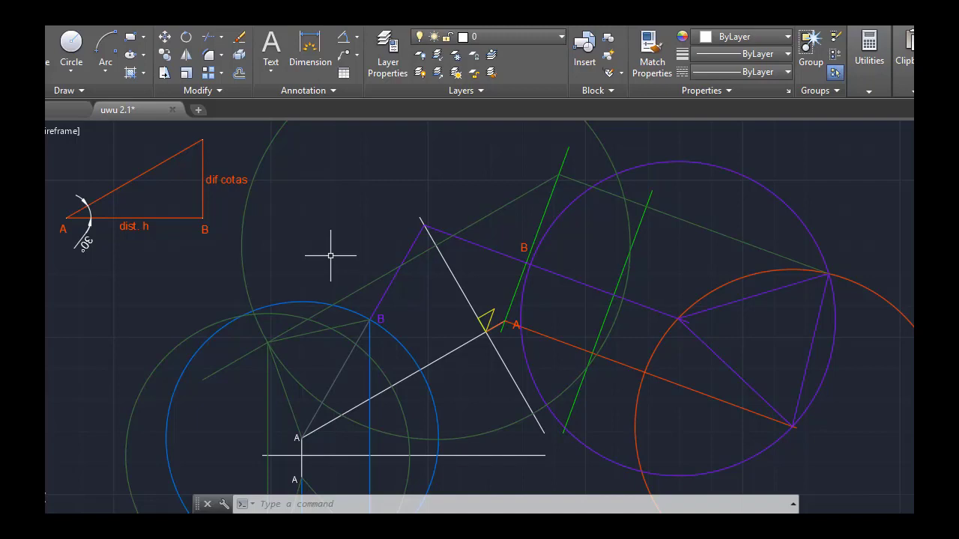
{"action": "mouse_move", "coordinate": [331, 255]}
{"action": "middle_mouse_down"}
{"action": "mouse_move", "coordinate": [409, 195]}
{"action": "mouse_move", "coordinate": [552, 155]}
{"action": "middle_mouse_up"}
{"action": "scroll", "coordinate": [389, 212], "scroll_direction": "up", "scroll_amount": 2}
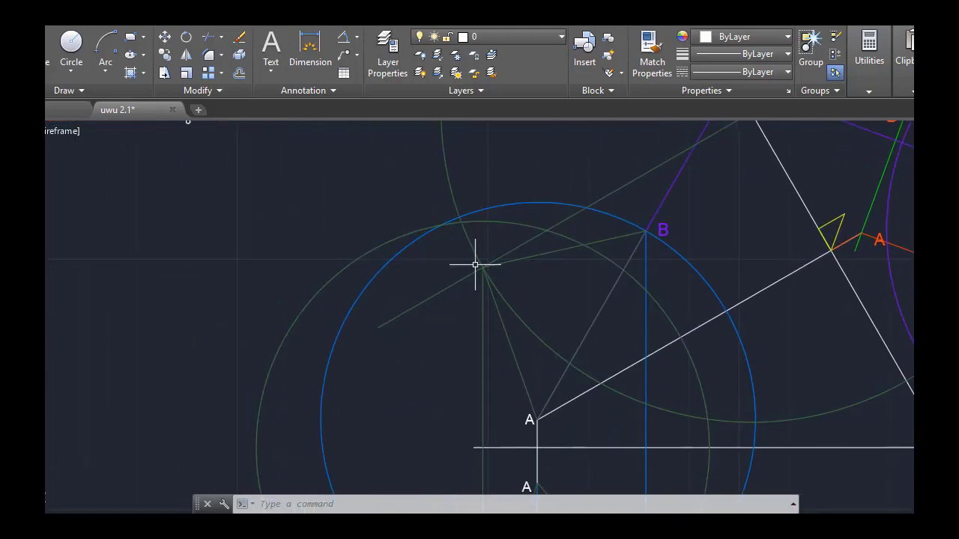
{"action": "middle_click_drag", "start_coordinate": [487, 250], "coordinate": [485, 225]}
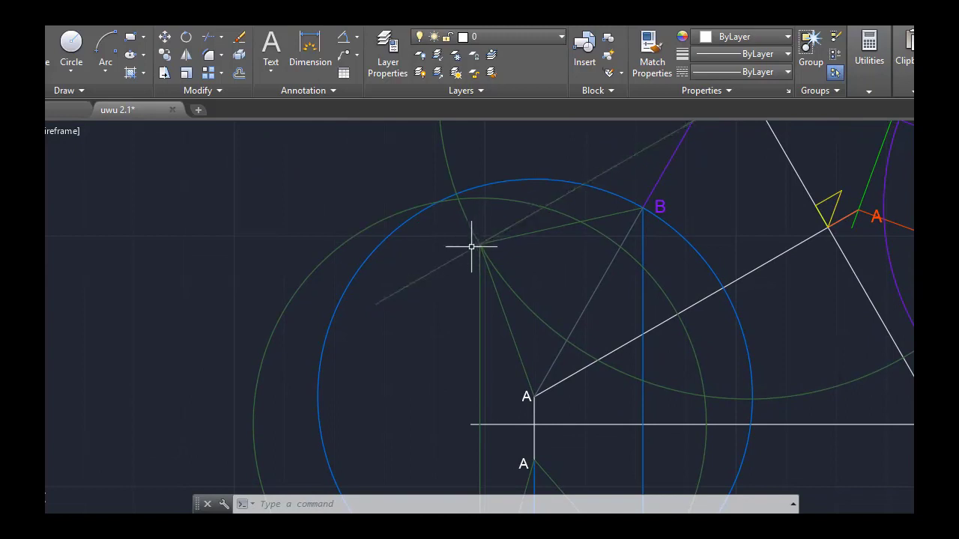
{"action": "middle_click_drag", "start_coordinate": [529, 315], "coordinate": [524, 248]}
{"action": "scroll", "coordinate": [522, 246], "scroll_direction": "down", "scroll_amount": 2}
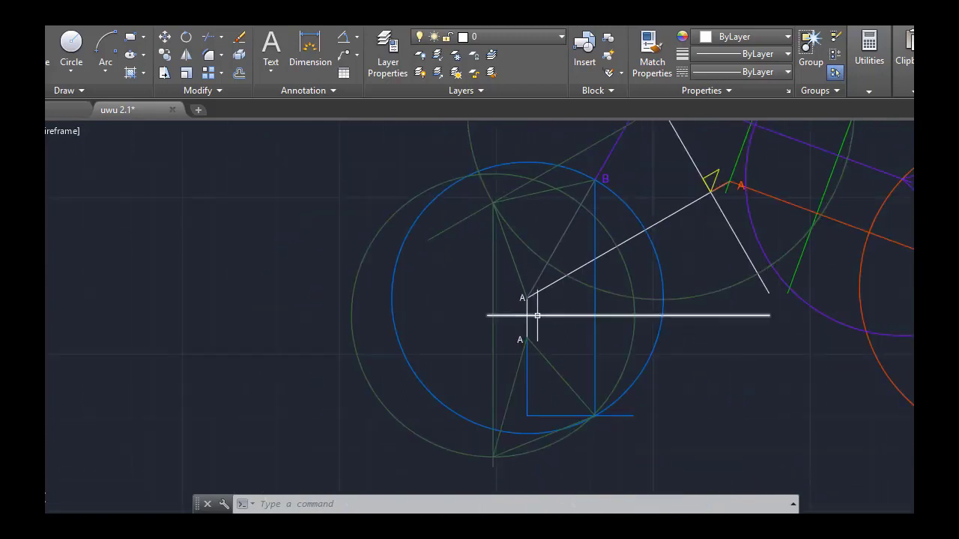
{"action": "middle_click_drag", "start_coordinate": [537, 316], "coordinate": [532, 282]}
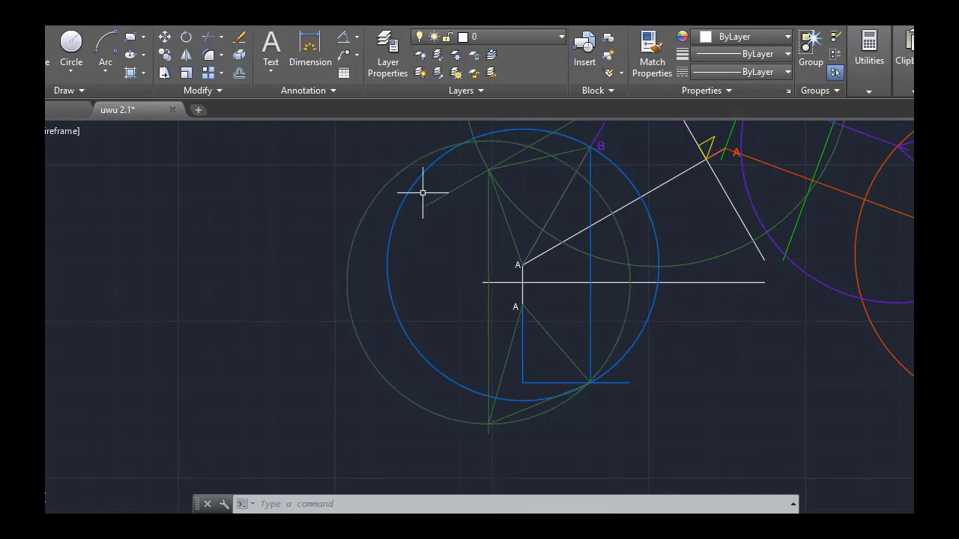
{"action": "middle_click_drag", "start_coordinate": [467, 224], "coordinate": [417, 283]}
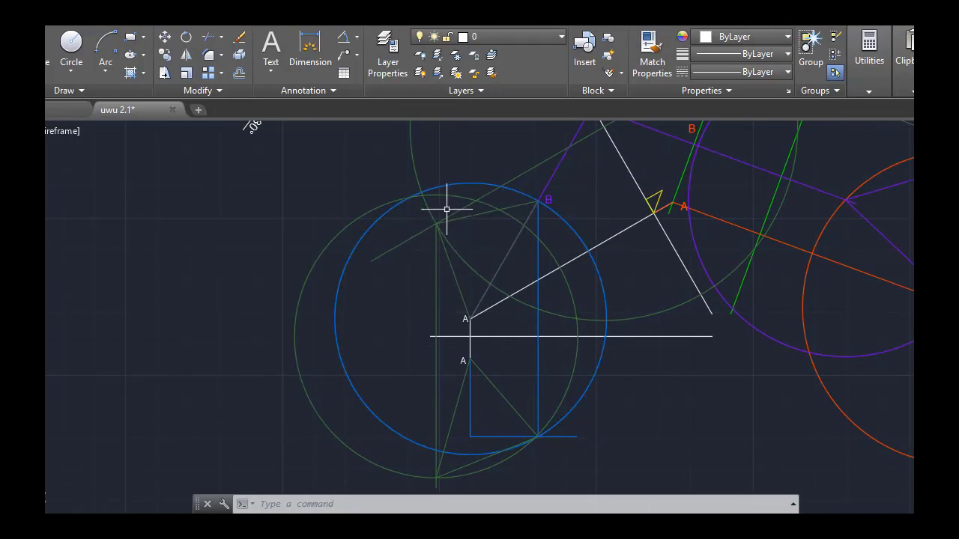
{"action": "scroll", "coordinate": [471, 360], "scroll_direction": "down", "scroll_amount": 2}
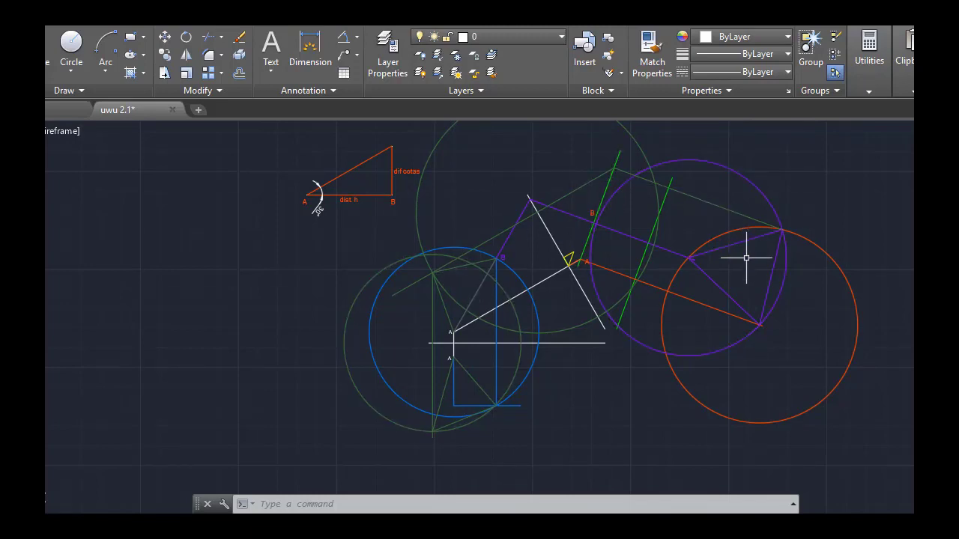
Turn on the Defpoints layer
{"action": "left_click", "coordinate": [510, 37]}
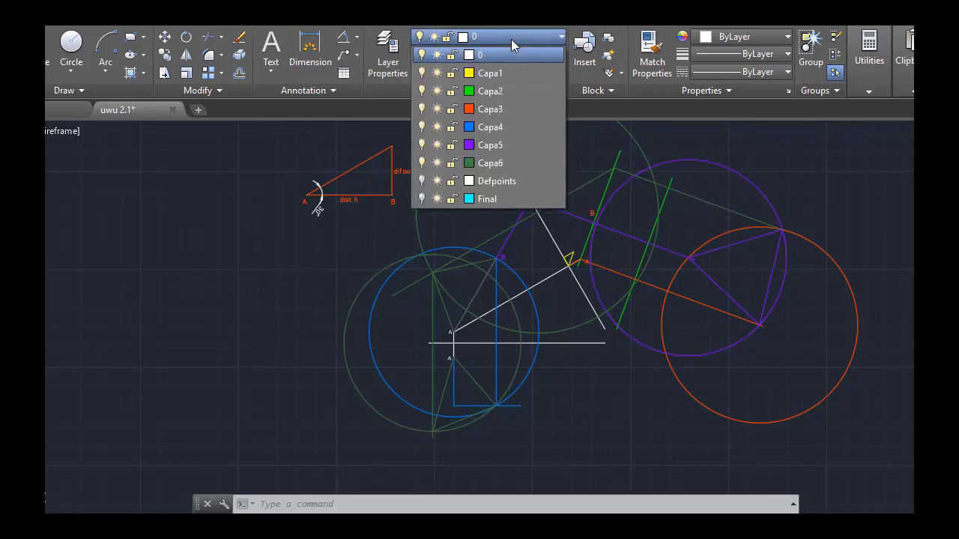
{"action": "left_click", "coordinate": [423, 181]}
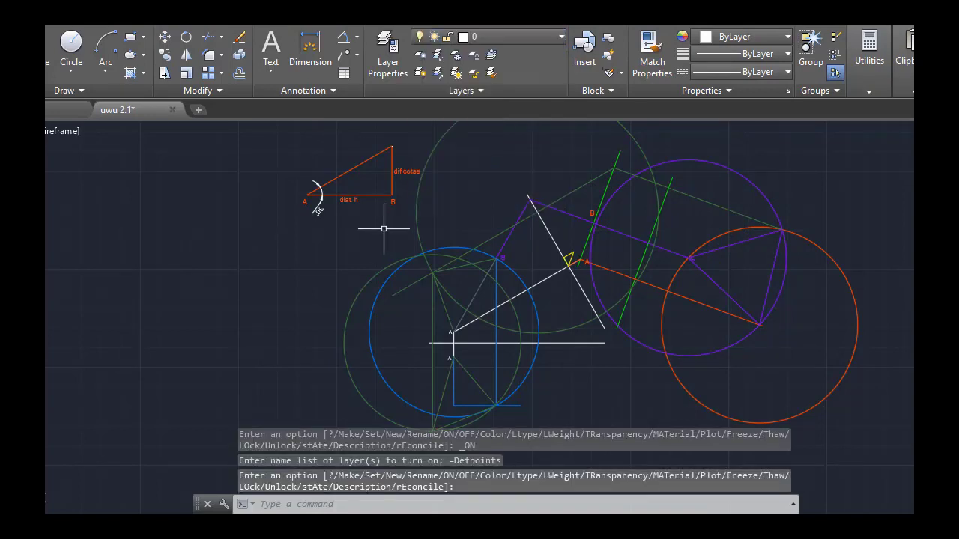
{"action": "middle_click_drag", "start_coordinate": [381, 222], "coordinate": [340, 232]}
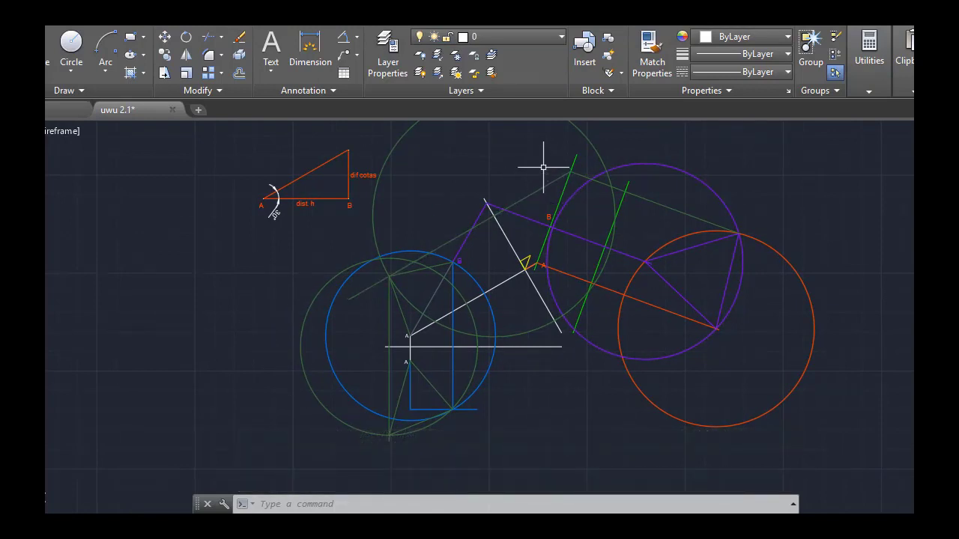
Turn on the Final layer and turn off Defpoints and Capa6 through Capa1 to isolate the finished cyan ABC triangles
{"action": "left_click", "coordinate": [515, 34]}
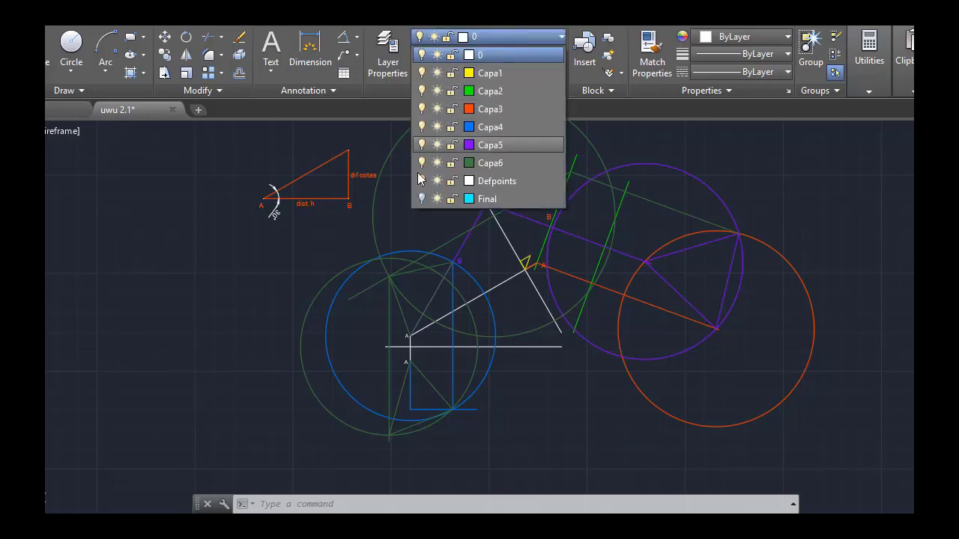
{"action": "left_click", "coordinate": [421, 198]}
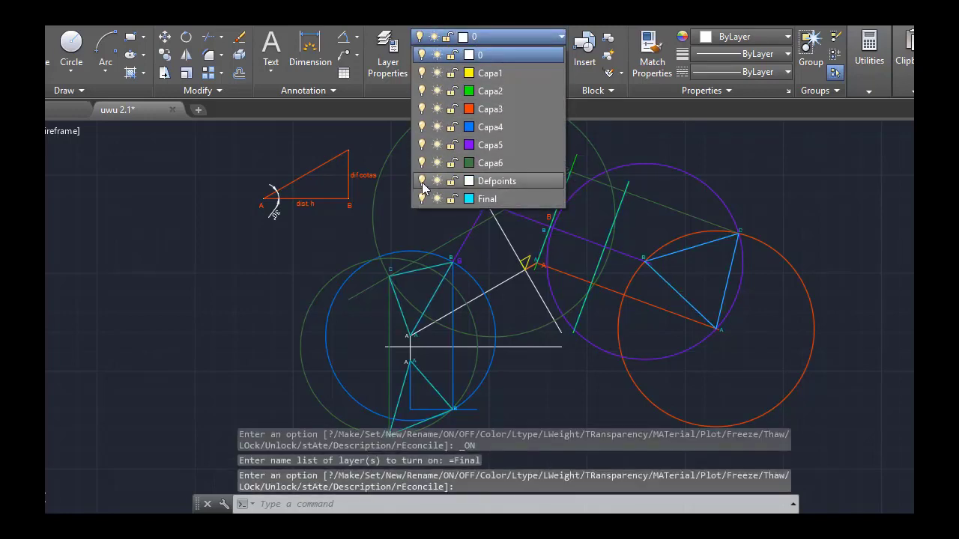
{"action": "left_click", "coordinate": [422, 182]}
{"action": "left_click", "coordinate": [422, 163]}
{"action": "left_click", "coordinate": [421, 145]}
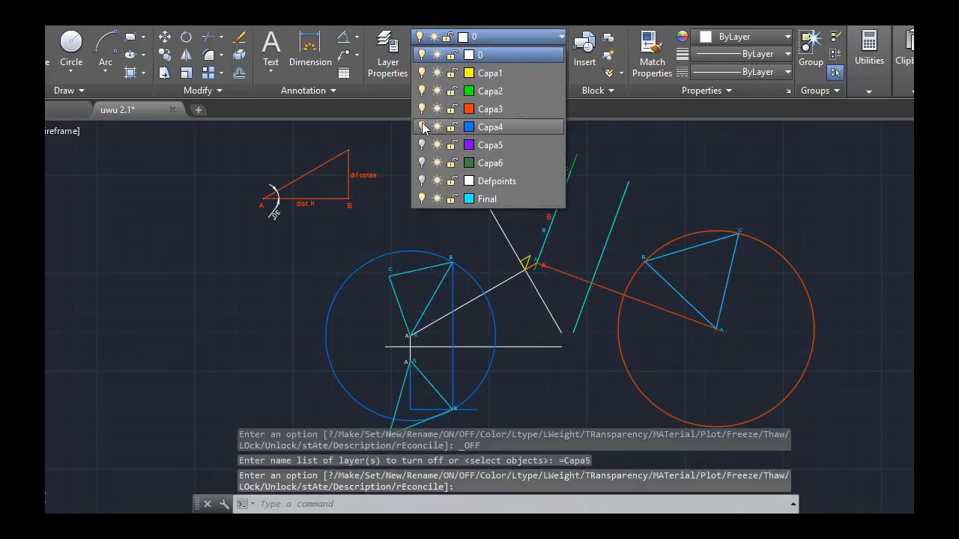
{"action": "left_click", "coordinate": [421, 128]}
{"action": "left_click", "coordinate": [421, 109]}
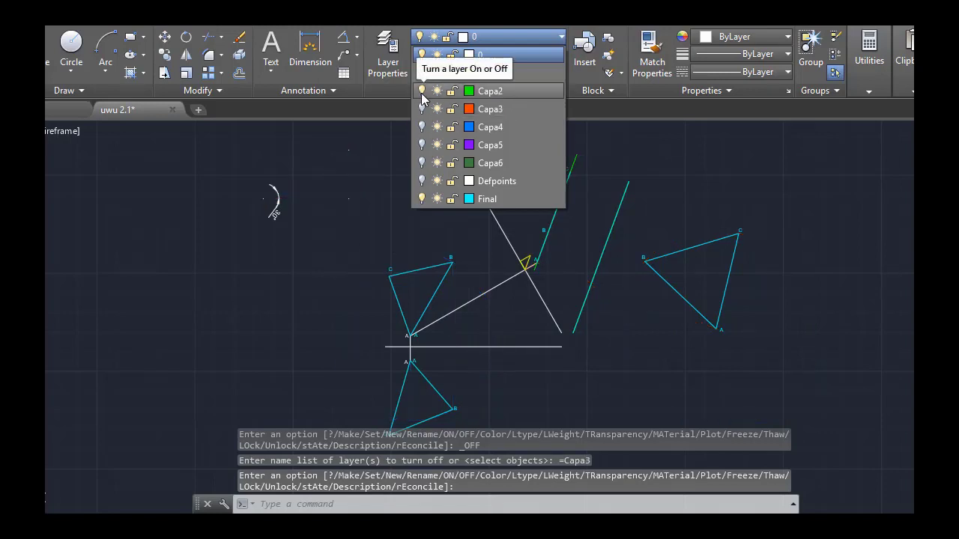
{"action": "left_click", "coordinate": [421, 90]}
{"action": "left_click", "coordinate": [421, 73]}
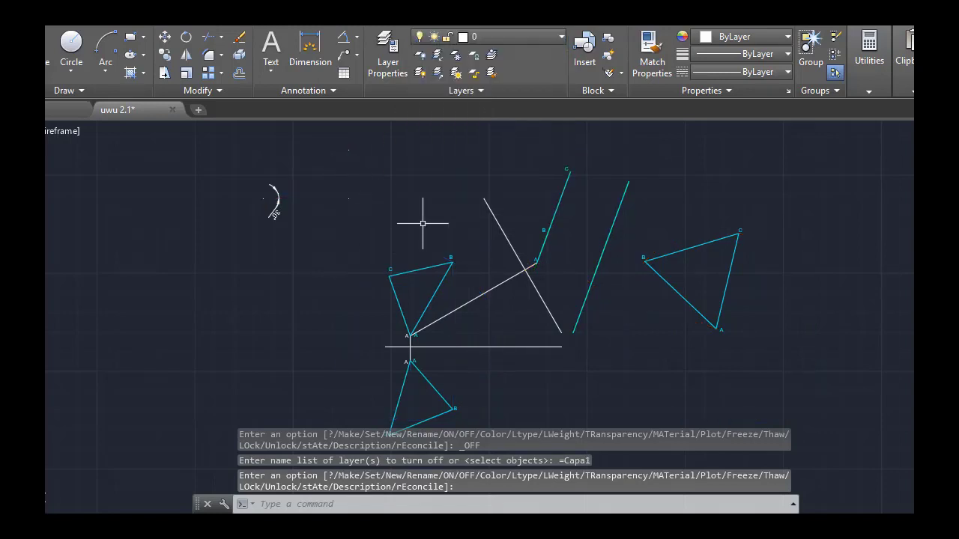
{"action": "scroll", "coordinate": [426, 214], "scroll_direction": "up", "scroll_amount": 2}
{"action": "mouse_move", "coordinate": [445, 229]}
{"action": "middle_mouse_down"}
{"action": "mouse_move", "coordinate": [385, 154]}
{"action": "mouse_move", "coordinate": [393, 155]}
{"action": "mouse_move", "coordinate": [394, 260]}
{"action": "mouse_move", "coordinate": [402, 239]}
{"action": "middle_mouse_up"}
{"action": "scroll", "coordinate": [385, 155], "scroll_direction": "down", "scroll_amount": 1}
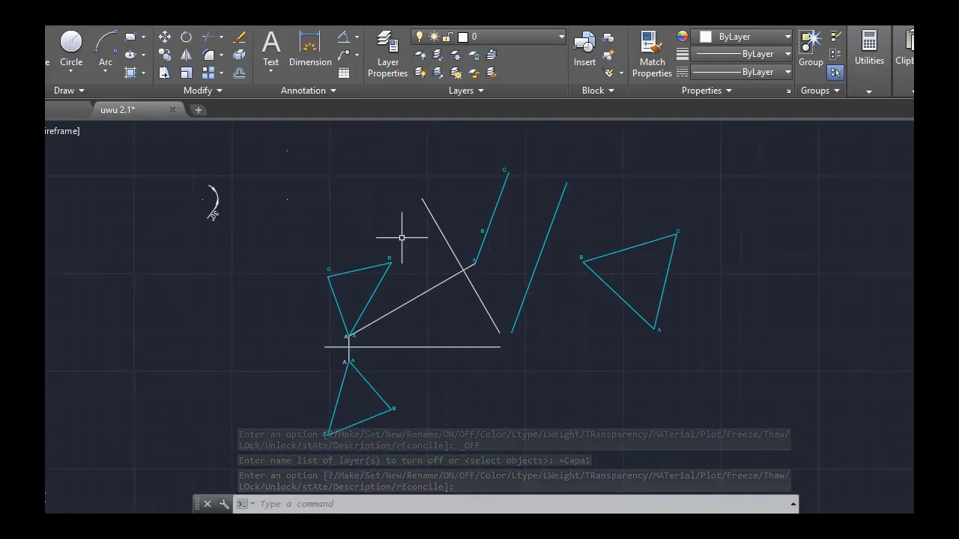
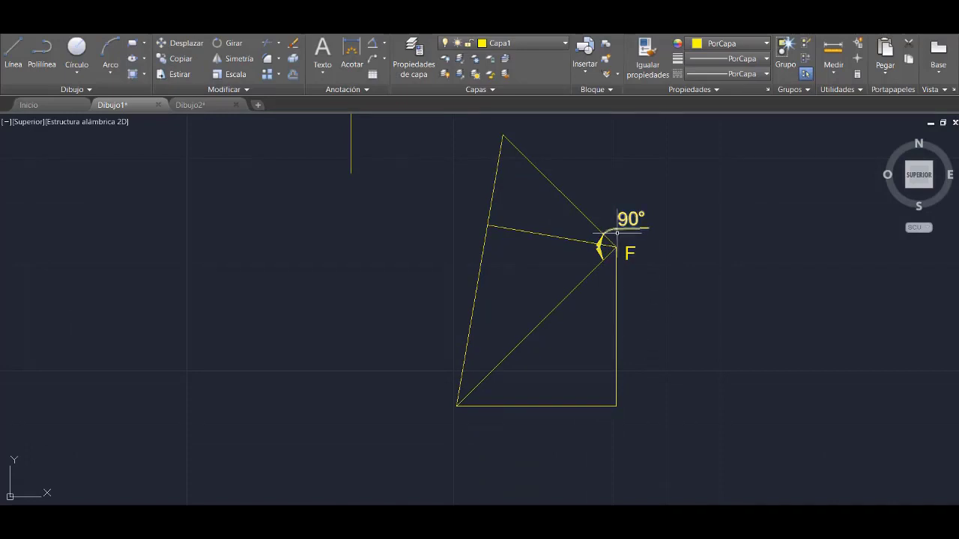
Examine the 90° triangle figure at F and the horizontal lines of A and B in the Dibujo1 drawing
{"action": "middle_click_drag", "start_coordinate": [613, 238], "coordinate": [665, 292]}
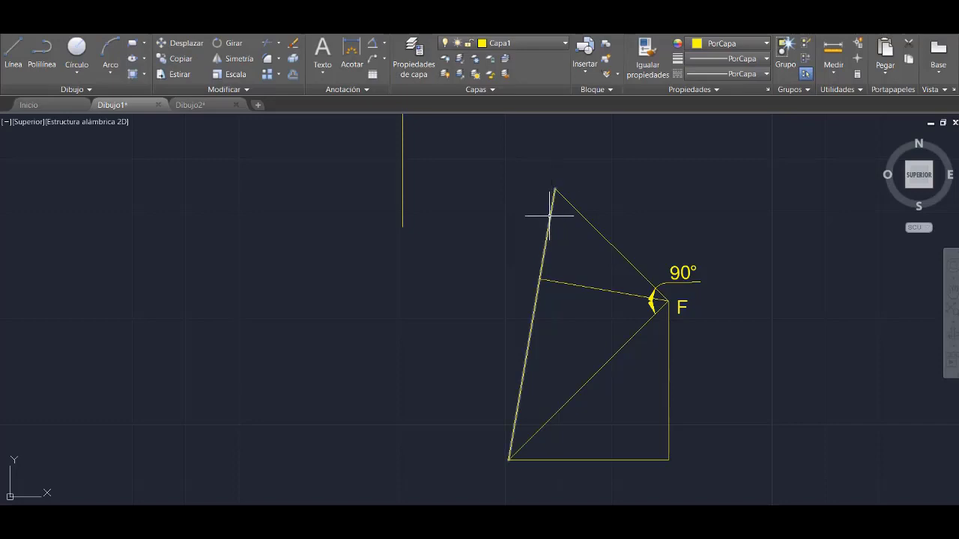
{"action": "middle_click_drag", "start_coordinate": [489, 227], "coordinate": [479, 327]}
{"action": "middle_click_drag", "start_coordinate": [491, 284], "coordinate": [512, 222]}
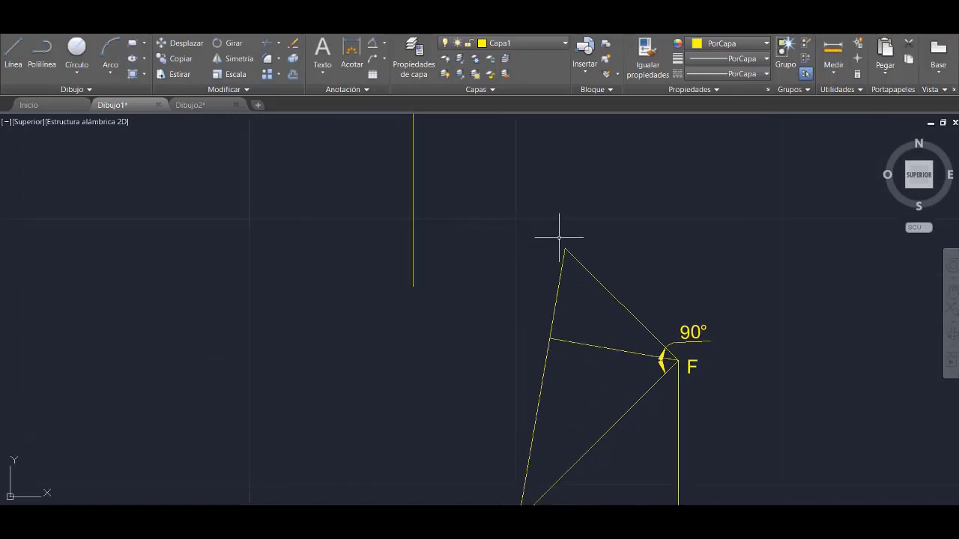
{"action": "mouse_move", "coordinate": [558, 262]}
{"action": "middle_mouse_down"}
{"action": "mouse_move", "coordinate": [566, 229]}
{"action": "mouse_move", "coordinate": [549, 233]}
{"action": "mouse_move", "coordinate": [560, 379]}
{"action": "middle_mouse_up"}
{"action": "middle_click_drag", "start_coordinate": [537, 245], "coordinate": [565, 251]}
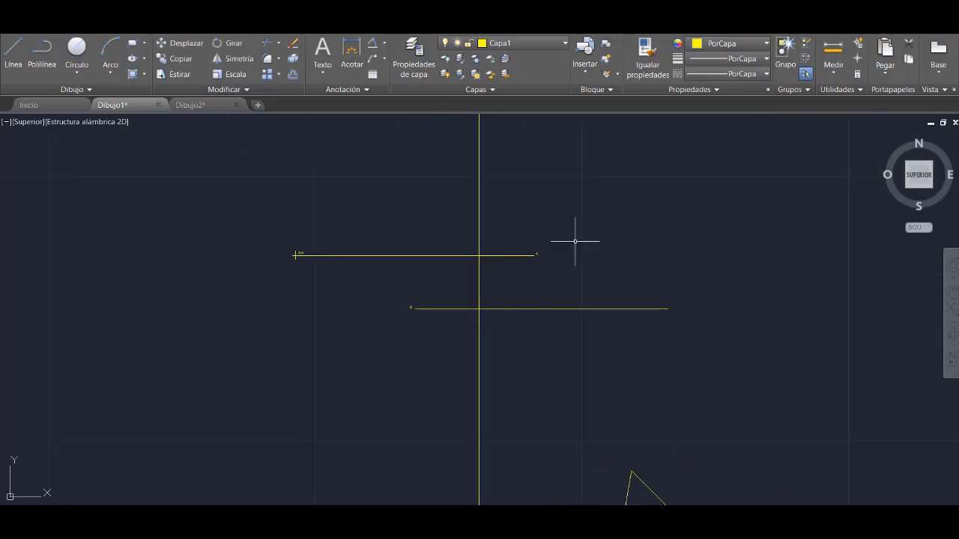
Thaw layer 1 to show the extension of the horizontal line beyond point A
{"action": "left_click", "coordinate": [551, 44]}
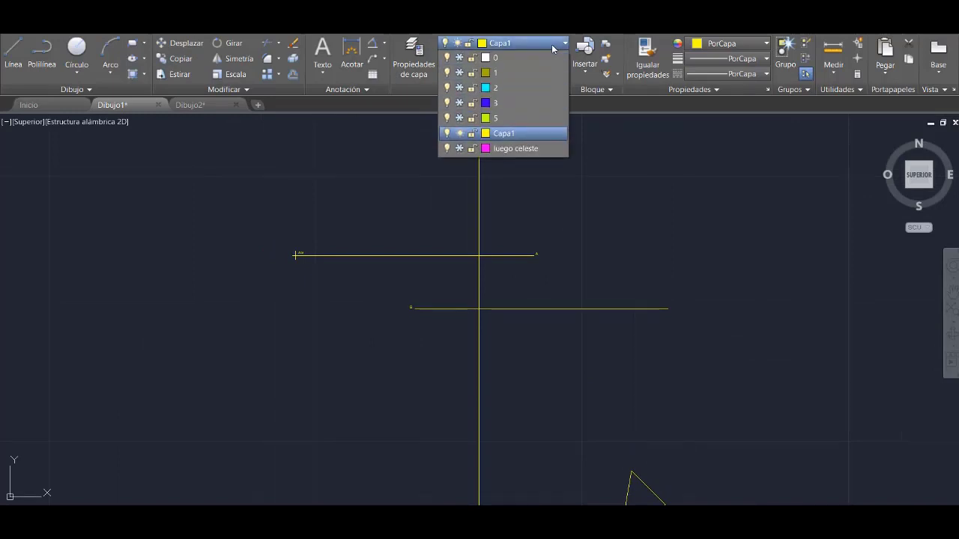
{"action": "left_click", "coordinate": [458, 72]}
{"action": "mouse_move", "coordinate": [629, 197]}
{"action": "middle_mouse_down"}
{"action": "mouse_move", "coordinate": [577, 206]}
{"action": "mouse_move", "coordinate": [702, 188]}
{"action": "middle_mouse_up"}
{"action": "scroll", "coordinate": [668, 214], "scroll_direction": "up", "scroll_amount": 2}
{"action": "scroll", "coordinate": [548, 225], "scroll_direction": "down", "scroll_amount": 2}
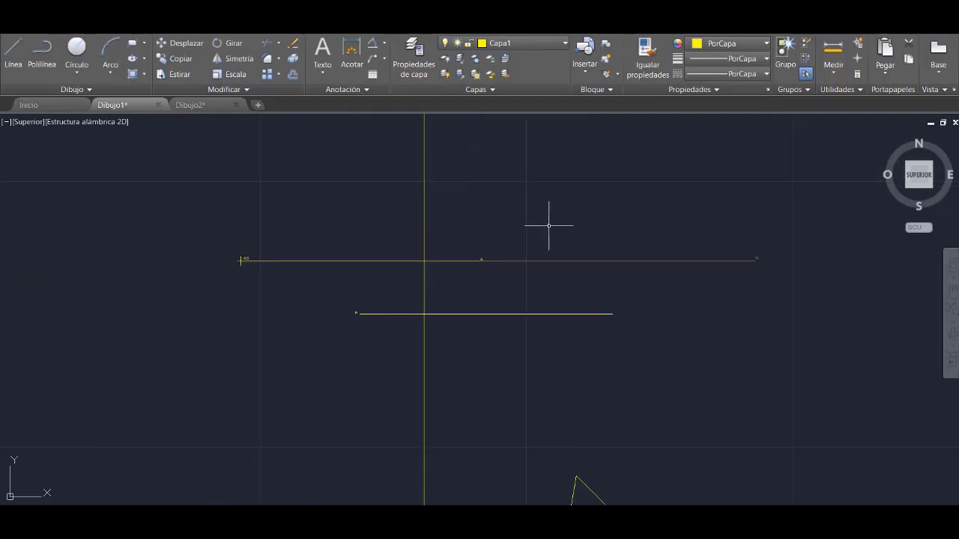
{"action": "mouse_move", "coordinate": [549, 225]}
{"action": "middle_mouse_down"}
{"action": "mouse_move", "coordinate": [548, 210]}
{"action": "mouse_move", "coordinate": [595, 165]}
{"action": "middle_mouse_up"}
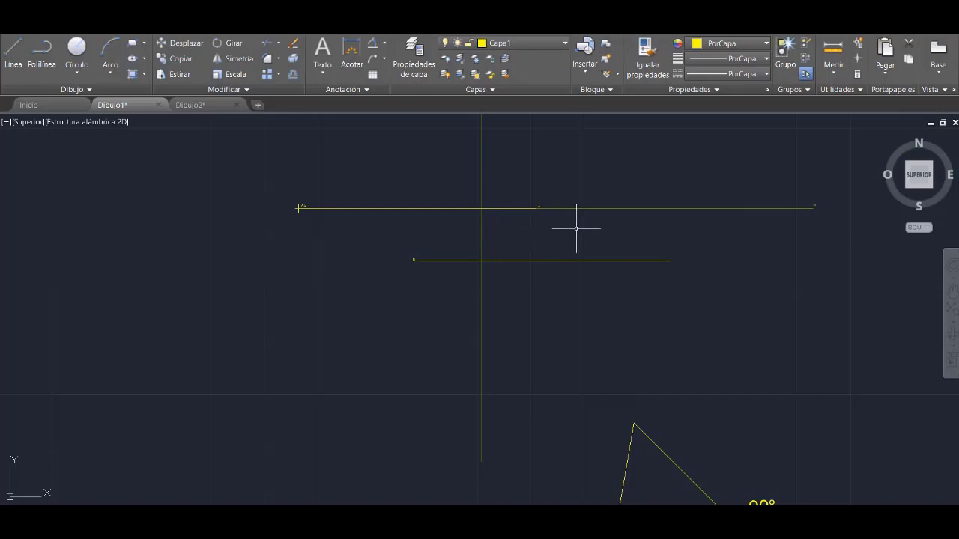
Compare the 90° triangle figure at F with the horizontal line from AG to A and the line at B
{"action": "middle_click_drag", "start_coordinate": [560, 207], "coordinate": [535, 146]}
{"action": "middle_click_drag", "start_coordinate": [530, 219], "coordinate": [473, 145]}
{"action": "middle_click_drag", "start_coordinate": [534, 234], "coordinate": [498, 147]}
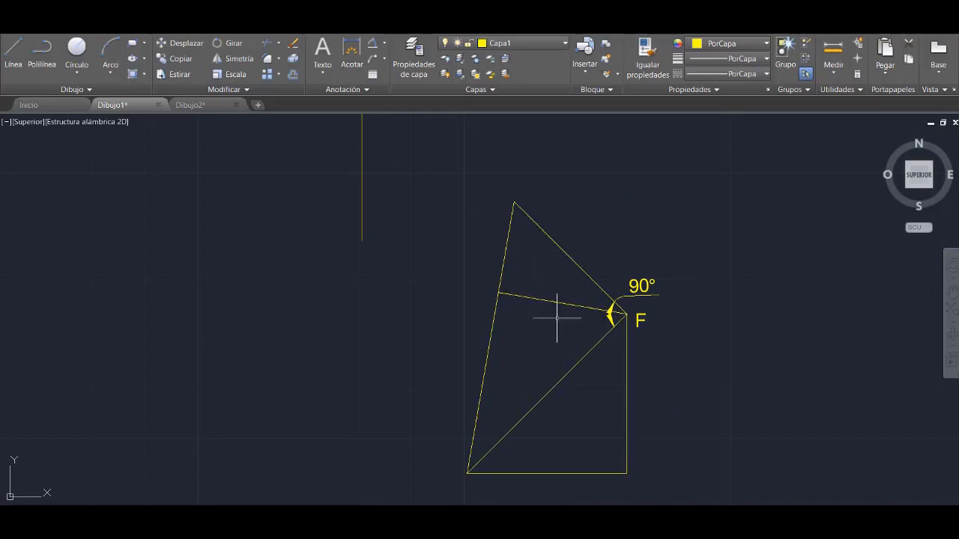
{"action": "middle_click_drag", "start_coordinate": [463, 193], "coordinate": [477, 247]}
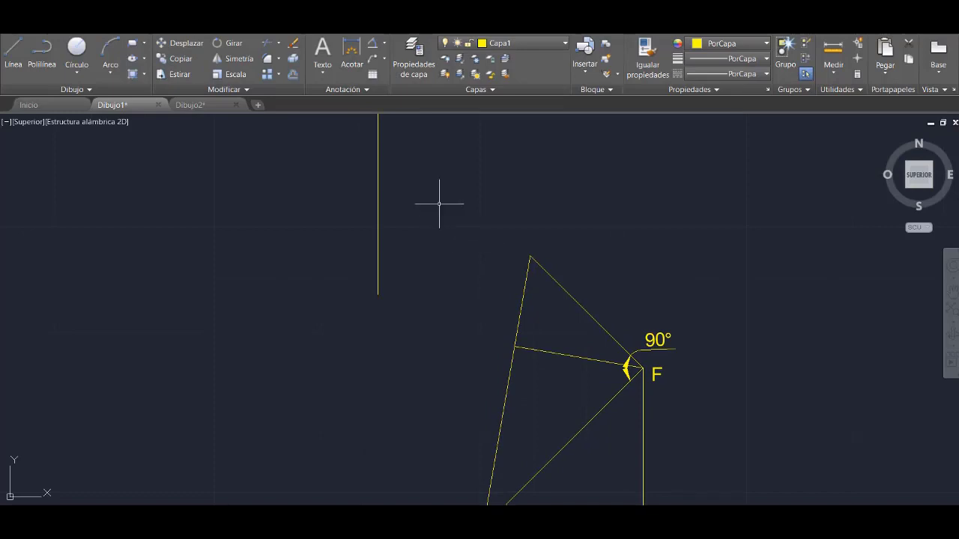
{"action": "middle_click_drag", "start_coordinate": [439, 203], "coordinate": [549, 325]}
{"action": "mouse_move", "coordinate": [443, 244]}
{"action": "middle_mouse_down"}
{"action": "mouse_move", "coordinate": [505, 319]}
{"action": "mouse_move", "coordinate": [552, 402]}
{"action": "middle_mouse_up"}
{"action": "scroll", "coordinate": [505, 319], "scroll_direction": "up", "scroll_amount": 2}
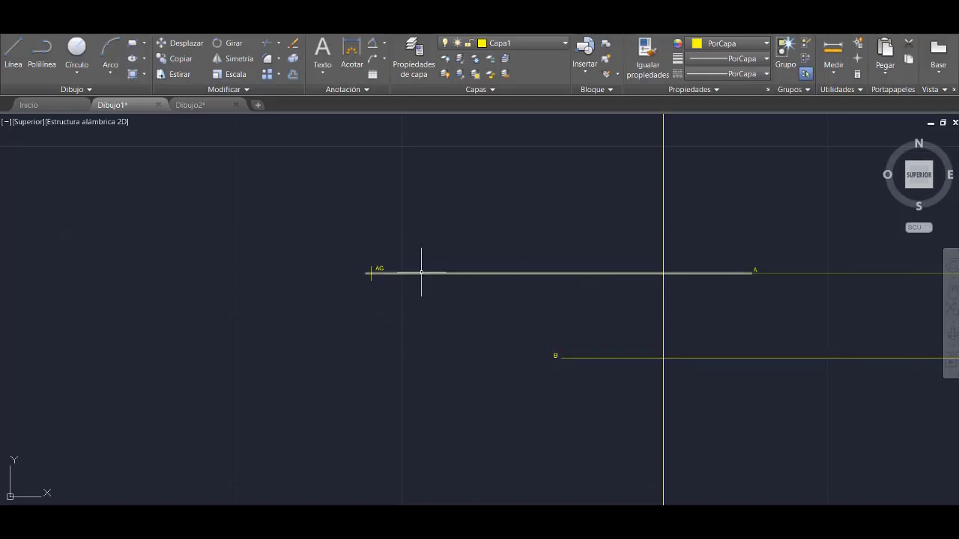
Clear the selection of the line from AG to A and thaw layer 2 to show the cyan circles around AG and B
{"action": "right_click", "coordinate": [370, 275]}
{"action": "left_click", "coordinate": [355, 269]}
{"action": "key", "text": "Escape"}
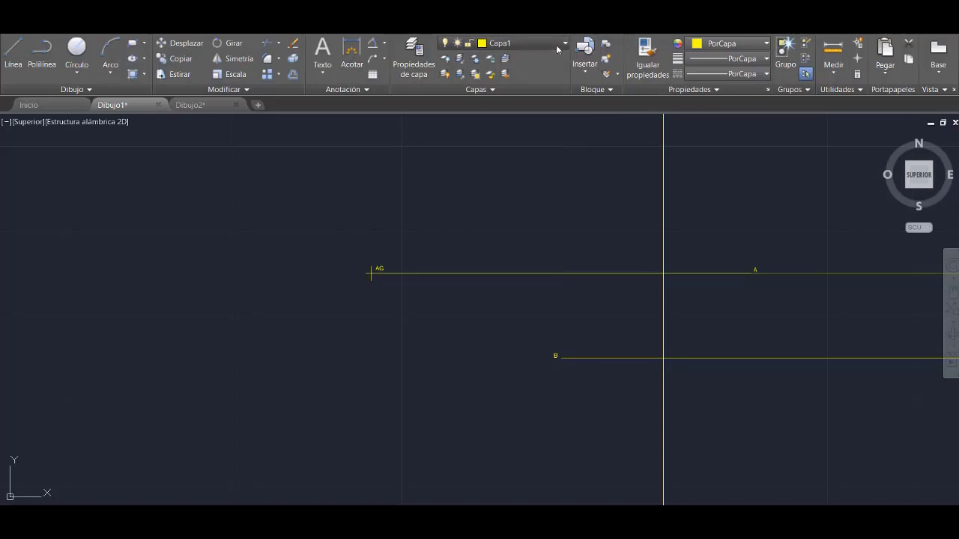
{"action": "left_click", "coordinate": [528, 43]}
{"action": "left_click", "coordinate": [459, 87]}
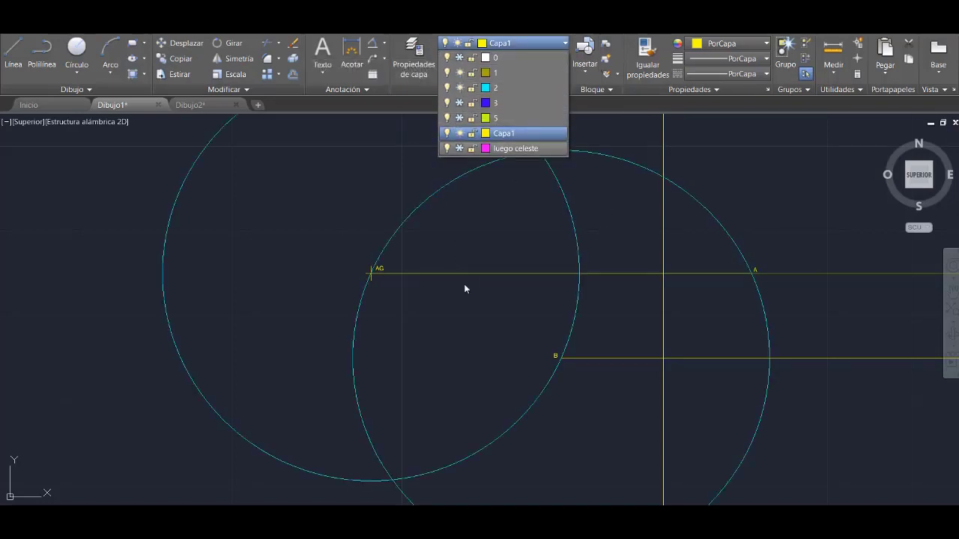
{"action": "left_click", "coordinate": [459, 241]}
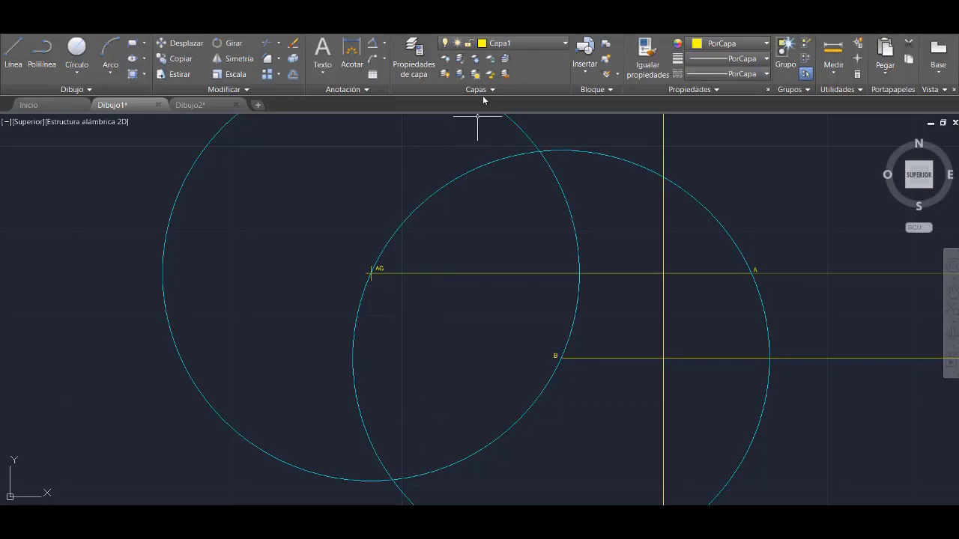
Thaw layer 3 to show the blue construction circles passing through AG
{"action": "left_click", "coordinate": [531, 44]}
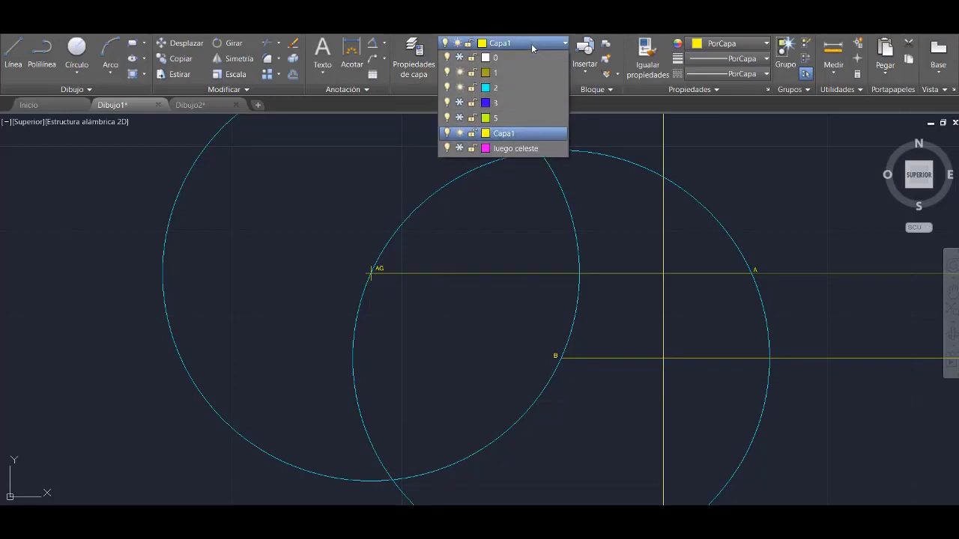
{"action": "left_click", "coordinate": [459, 104]}
{"action": "left_click", "coordinate": [463, 219]}
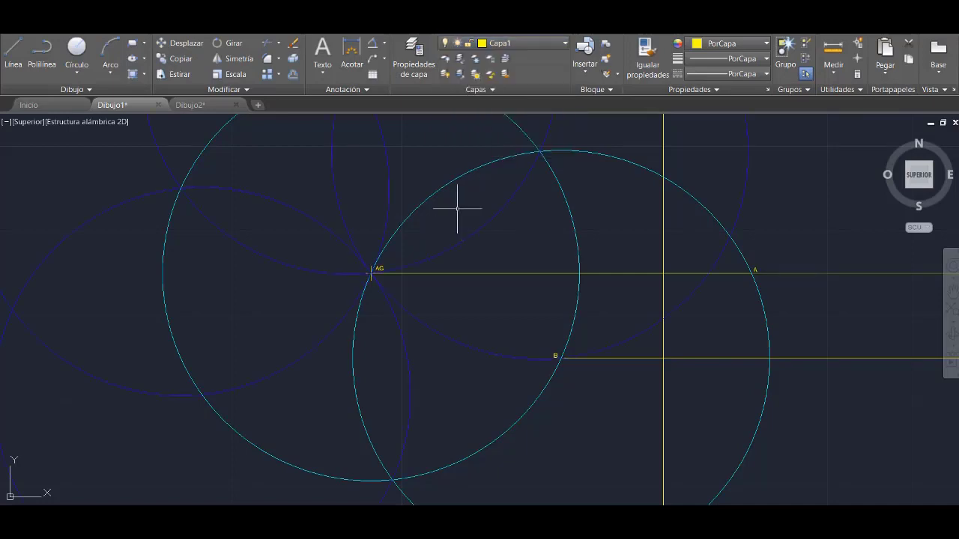
Examine how the cyan and blue circles intersect around AG and how they relate to the horizontal lines of A, G and B
{"action": "scroll", "coordinate": [457, 208], "scroll_direction": "down", "scroll_amount": 4}
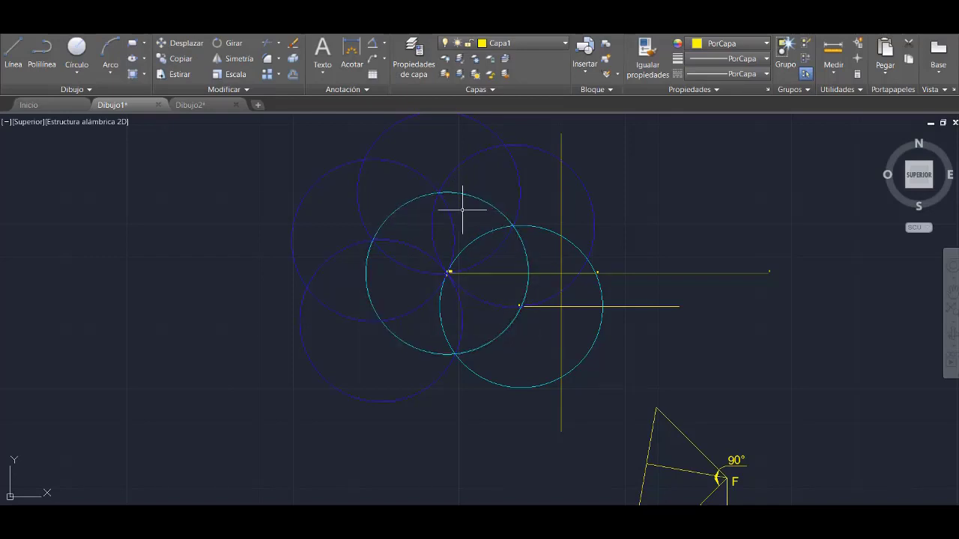
{"action": "middle_click_drag", "start_coordinate": [619, 274], "coordinate": [526, 287]}
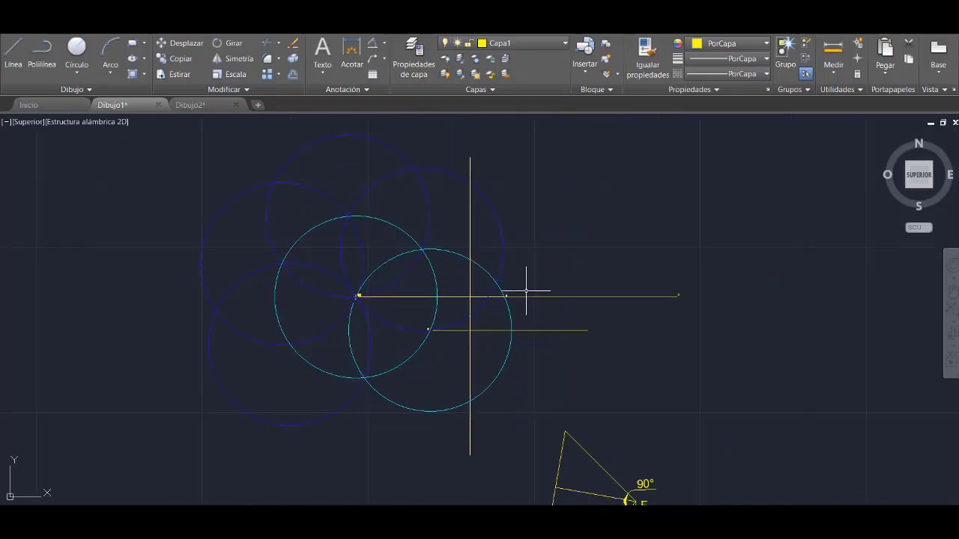
{"action": "scroll", "coordinate": [526, 290], "scroll_direction": "up", "scroll_amount": 2}
{"action": "scroll", "coordinate": [526, 290], "scroll_direction": "up", "scroll_amount": 2}
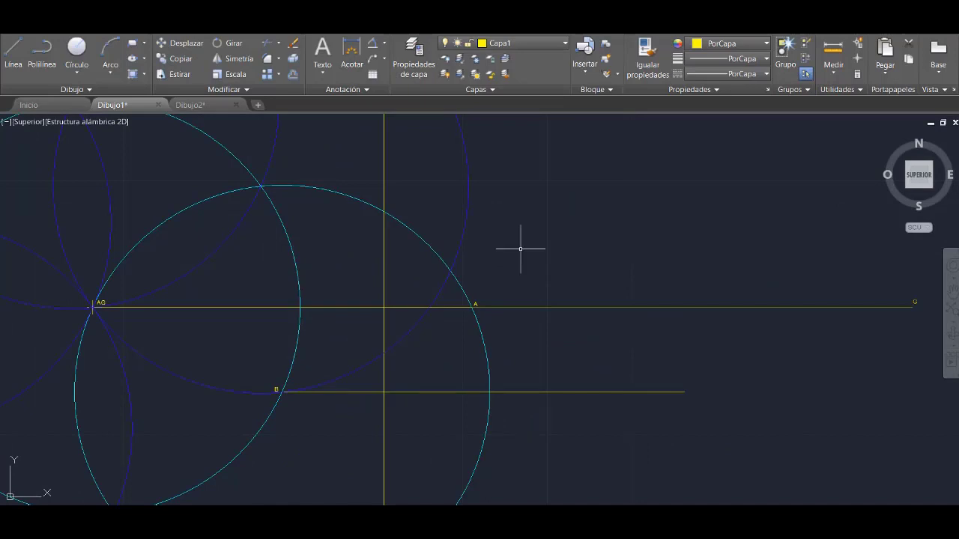
{"action": "middle_click_drag", "start_coordinate": [522, 248], "coordinate": [371, 273]}
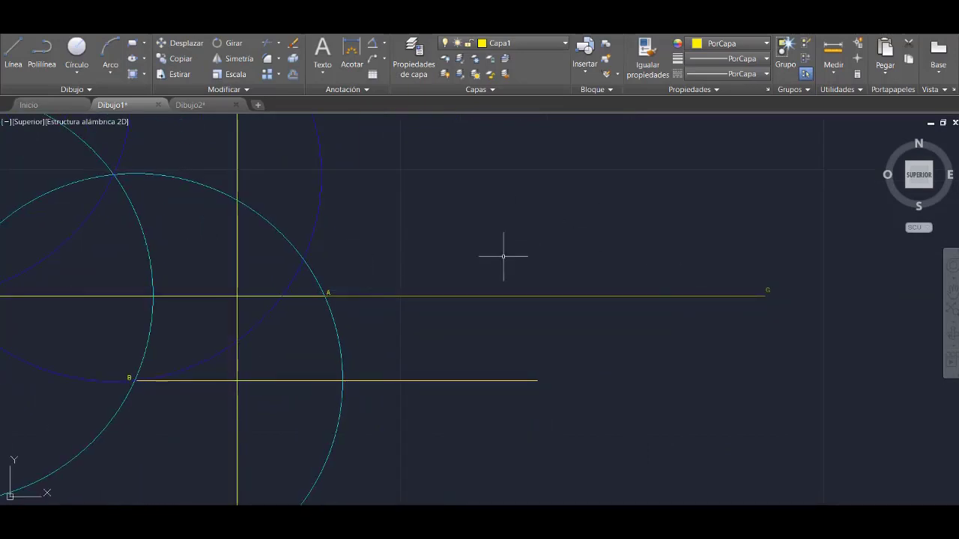
{"action": "middle_click_drag", "start_coordinate": [386, 345], "coordinate": [396, 326]}
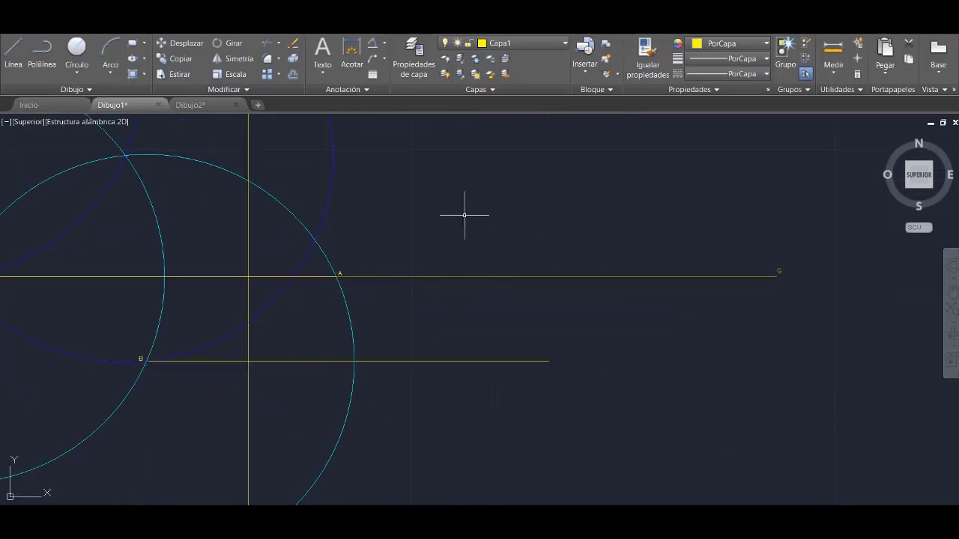
{"action": "middle_click_drag", "start_coordinate": [464, 214], "coordinate": [462, 283]}
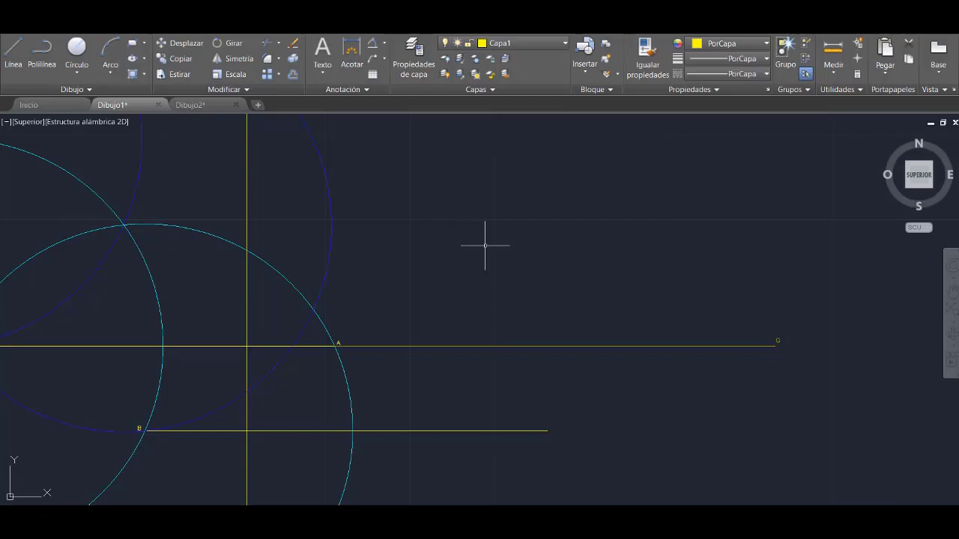
{"action": "middle_click_drag", "start_coordinate": [439, 246], "coordinate": [629, 261]}
{"action": "scroll", "coordinate": [555, 244], "scroll_direction": "down", "scroll_amount": 2}
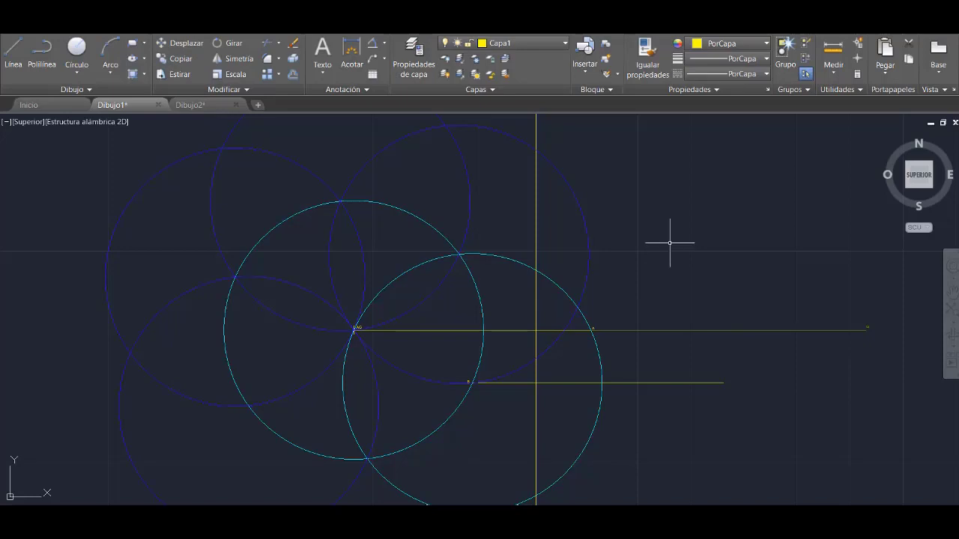
Thaw layers 0 and luego celeste to show the white edges and projection lines and the magenta line from AG to A
{"action": "left_click", "coordinate": [513, 46]}
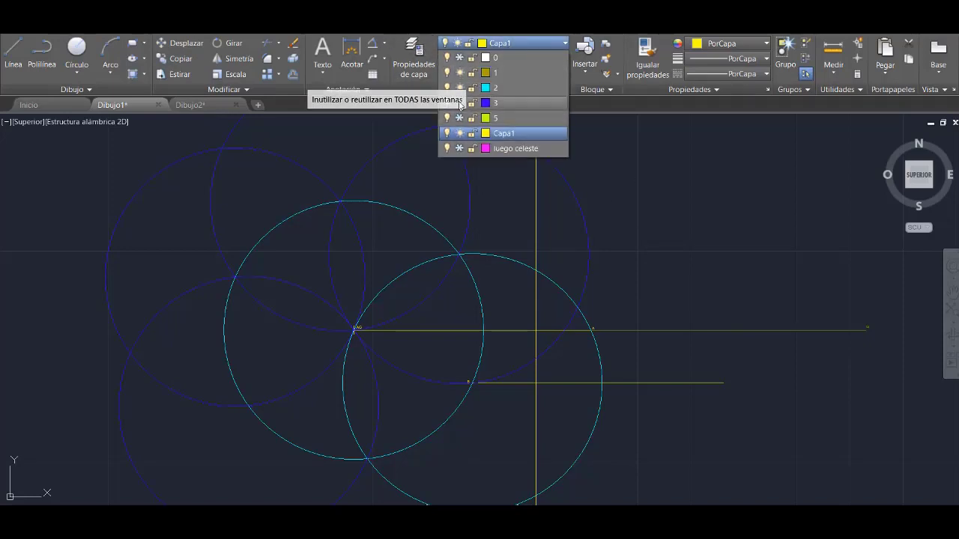
{"action": "left_click", "coordinate": [458, 59]}
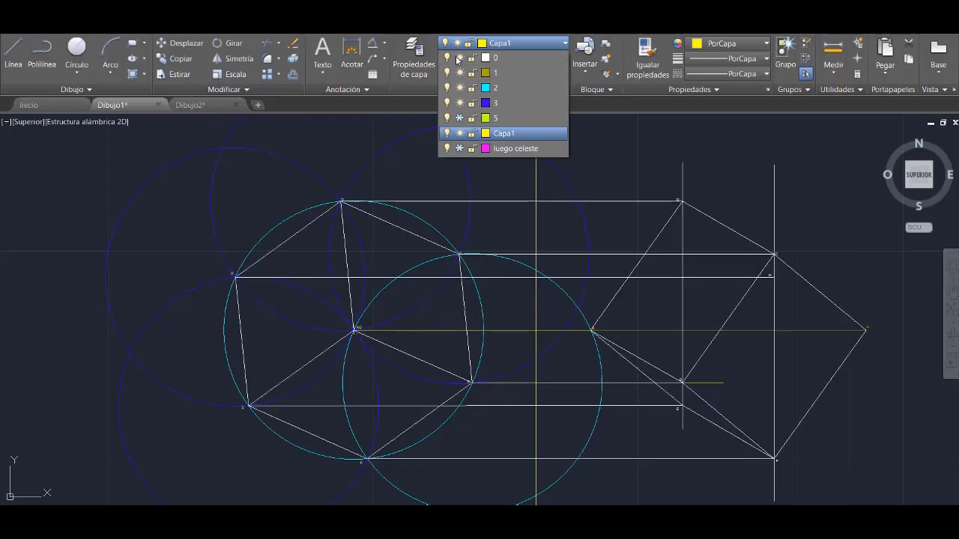
{"action": "left_click", "coordinate": [459, 148]}
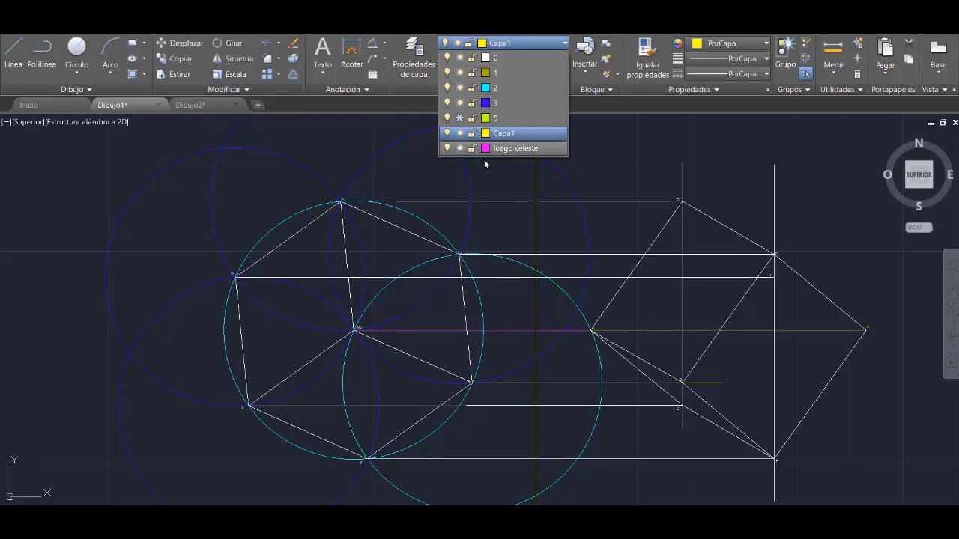
{"action": "mouse_move", "coordinate": [595, 150]}
{"action": "middle_mouse_down"}
{"action": "mouse_move", "coordinate": [629, 149]}
{"action": "mouse_move", "coordinate": [641, 132]}
{"action": "middle_mouse_up"}
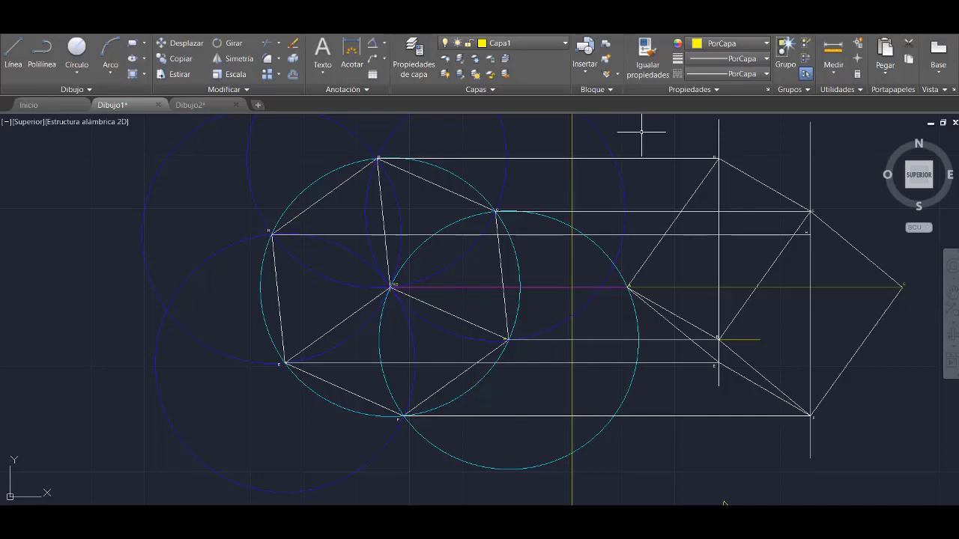
{"action": "middle_click_drag", "start_coordinate": [652, 188], "coordinate": [610, 179]}
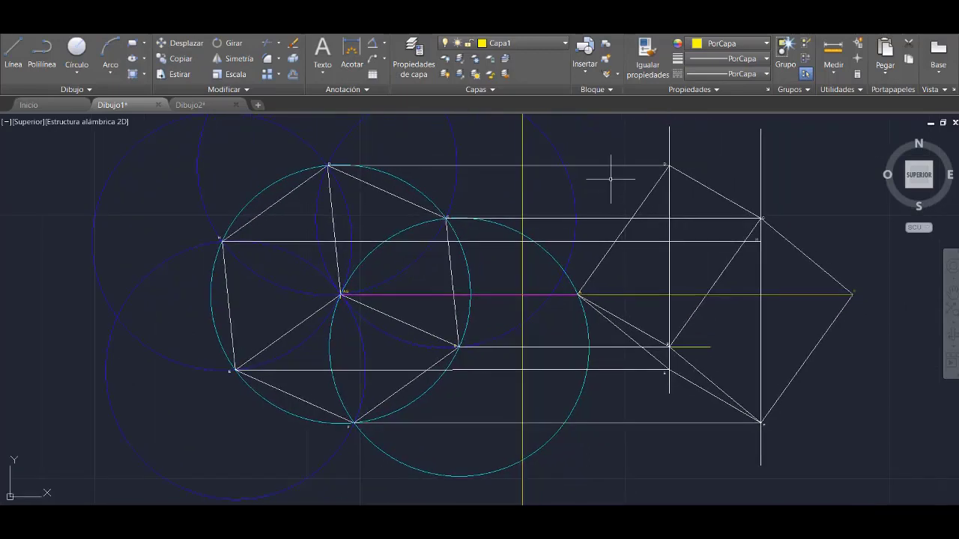
Thaw layer 5 to show the dashed hidden edges in both views of the solid
{"action": "left_click", "coordinate": [532, 43]}
{"action": "left_click", "coordinate": [532, 44]}
{"action": "left_click", "coordinate": [524, 43]}
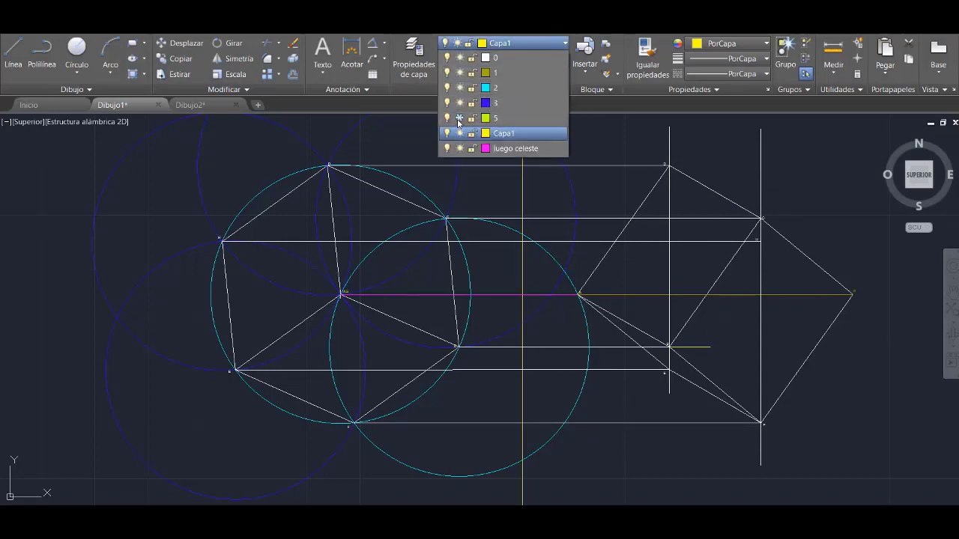
{"action": "left_click", "coordinate": [460, 118]}
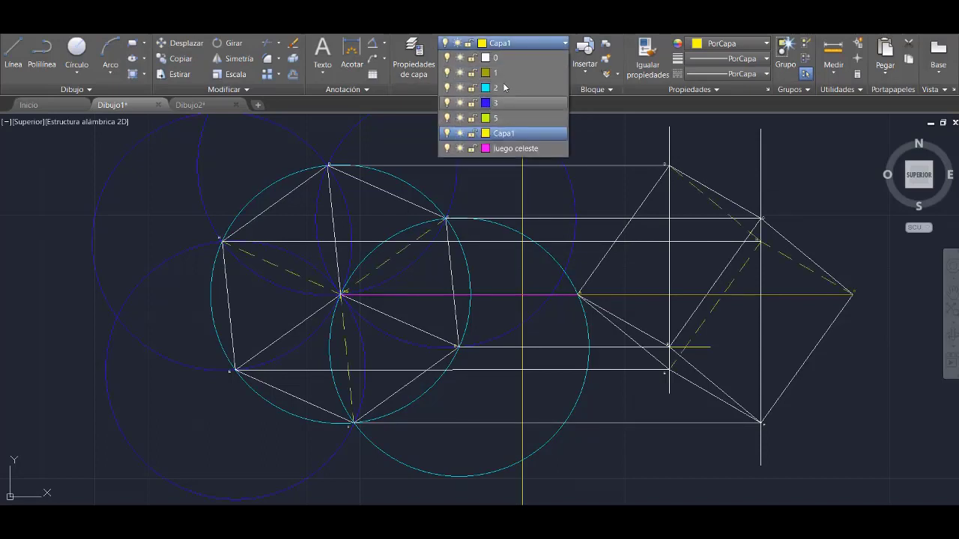
{"action": "left_click", "coordinate": [529, 43]}
{"action": "left_click", "coordinate": [527, 42]}
{"action": "left_click", "coordinate": [459, 72]}
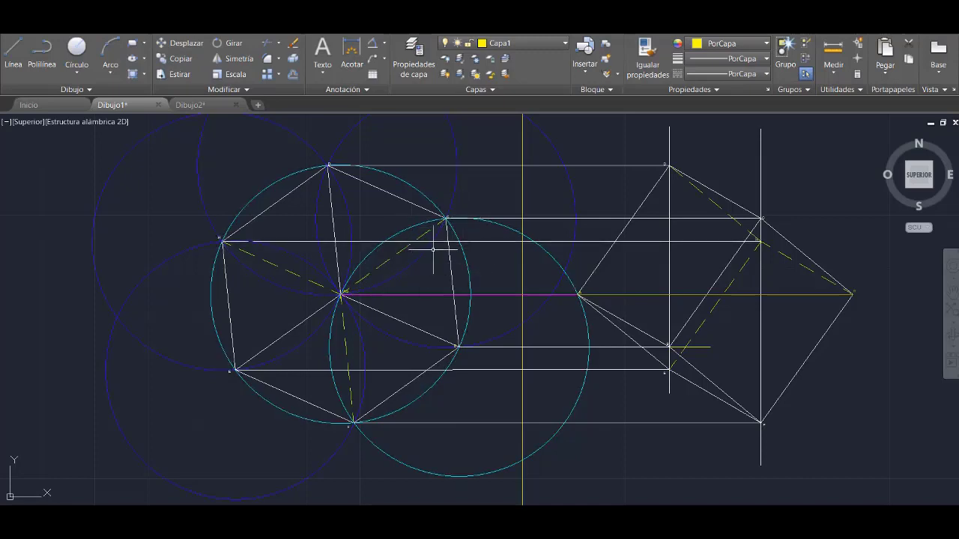
Freeze layers 2 and 3 to hide the cyan and blue construction circles
{"action": "left_click", "coordinate": [552, 43]}
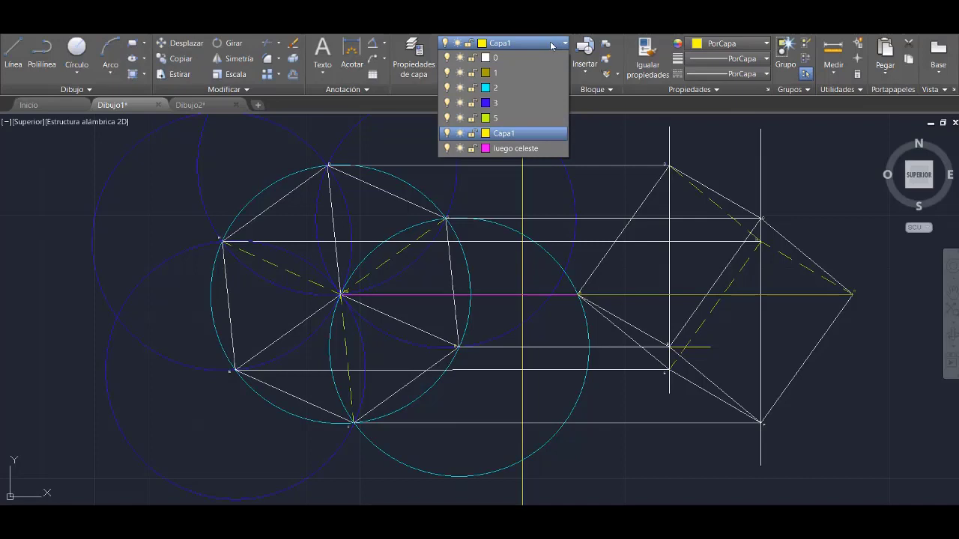
{"action": "left_click", "coordinate": [460, 88]}
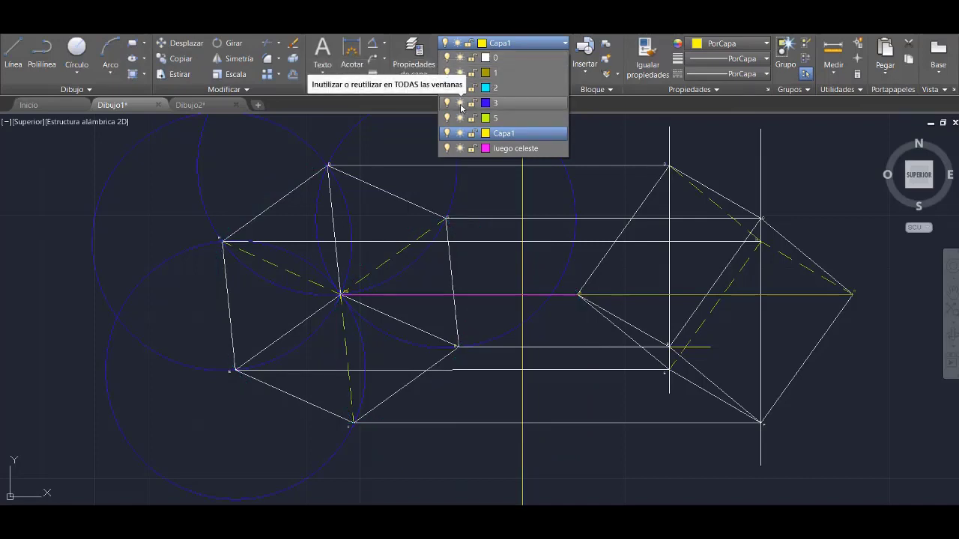
{"action": "left_click", "coordinate": [460, 103]}
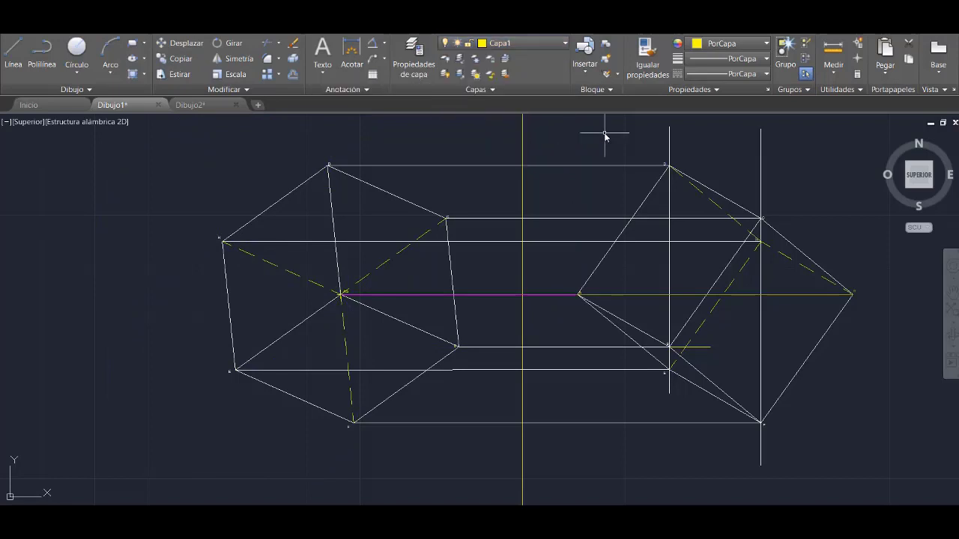